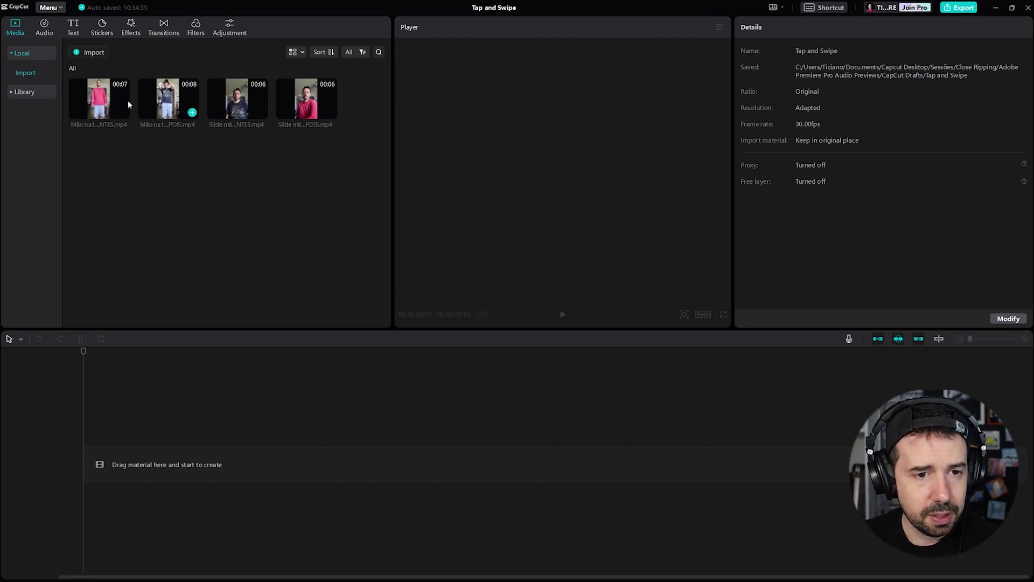
# Step: Play the first outfit clip, stop it, then play the second clip 'Mão na t...POIS.mp4' to its end
pyautogui.click(106, 96)
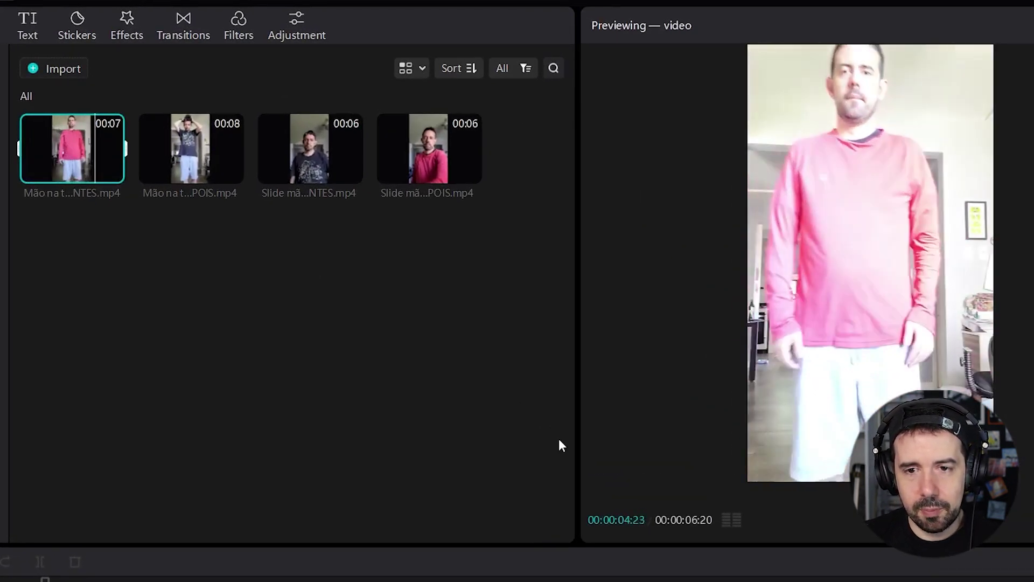
pyautogui.click(559, 440)
pyautogui.click(189, 160)
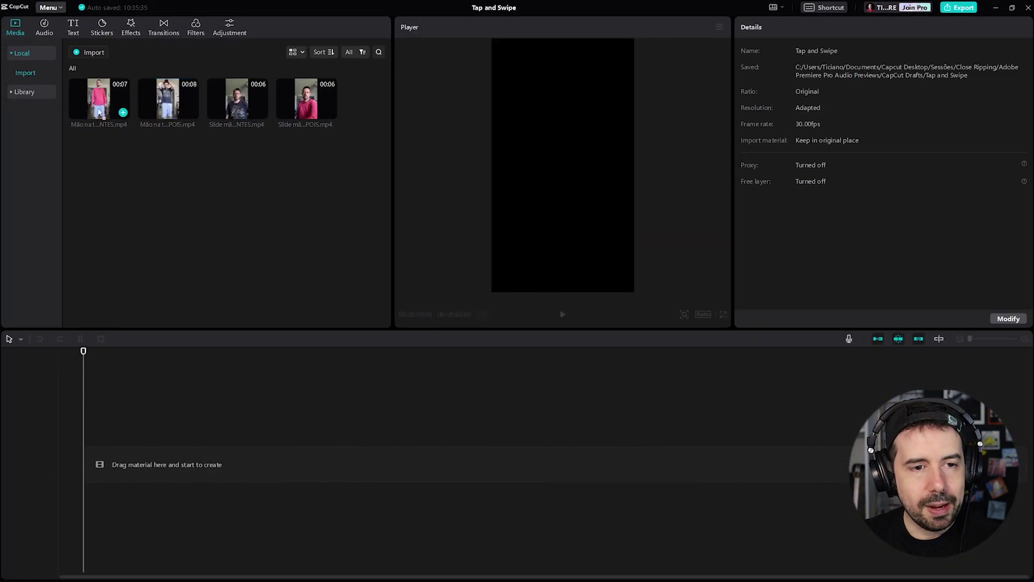
# Step: Place Mão na tela ANTES then DEPOIS on the timeline and step to the covered-lens frame at 00:00:01:24
pyautogui.moveTo(99, 112); pyautogui.dragTo(86, 472)
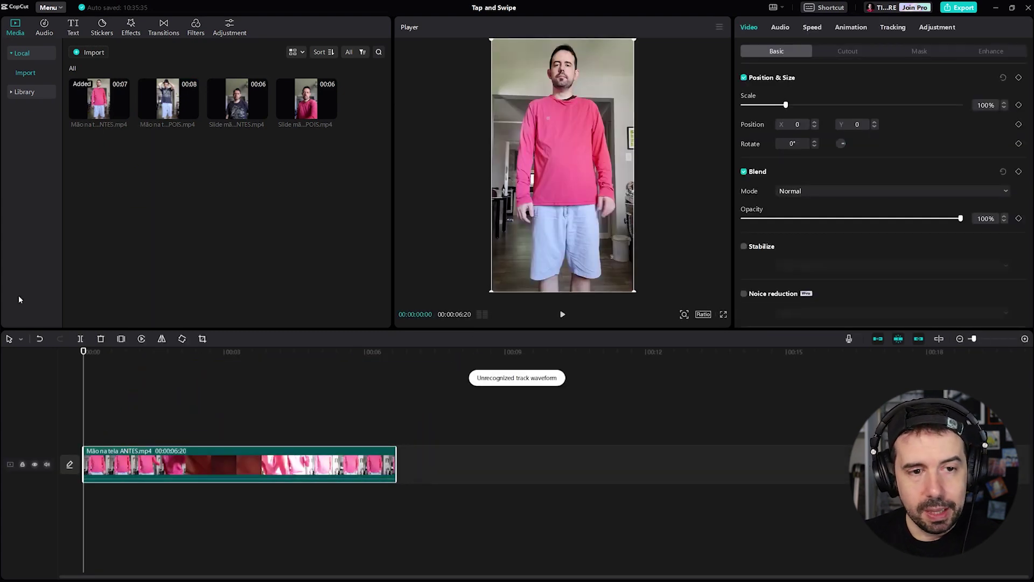
pyautogui.moveTo(152, 102); pyautogui.dragTo(402, 472)
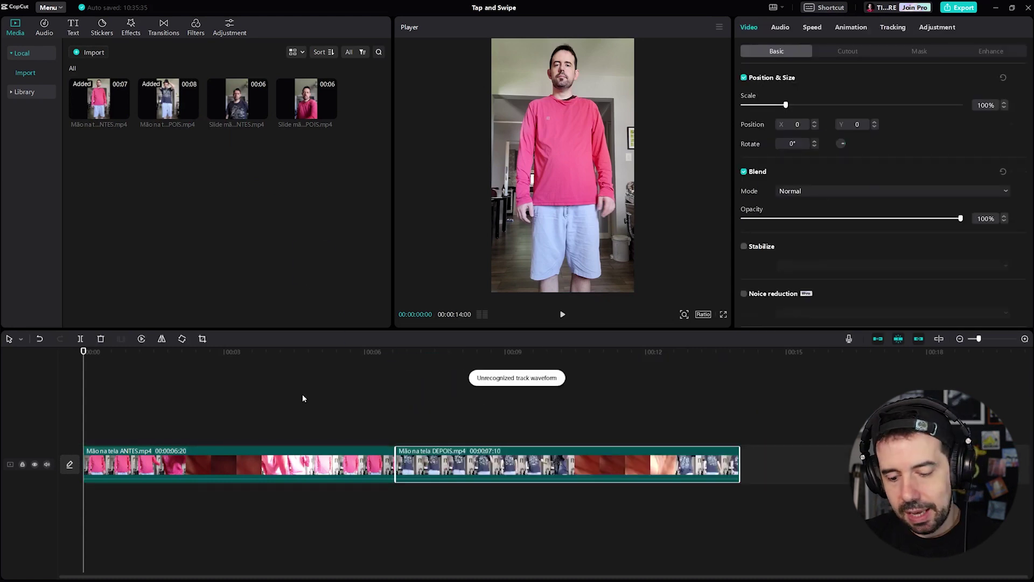
pyautogui.press('space')
pyautogui.press('space')
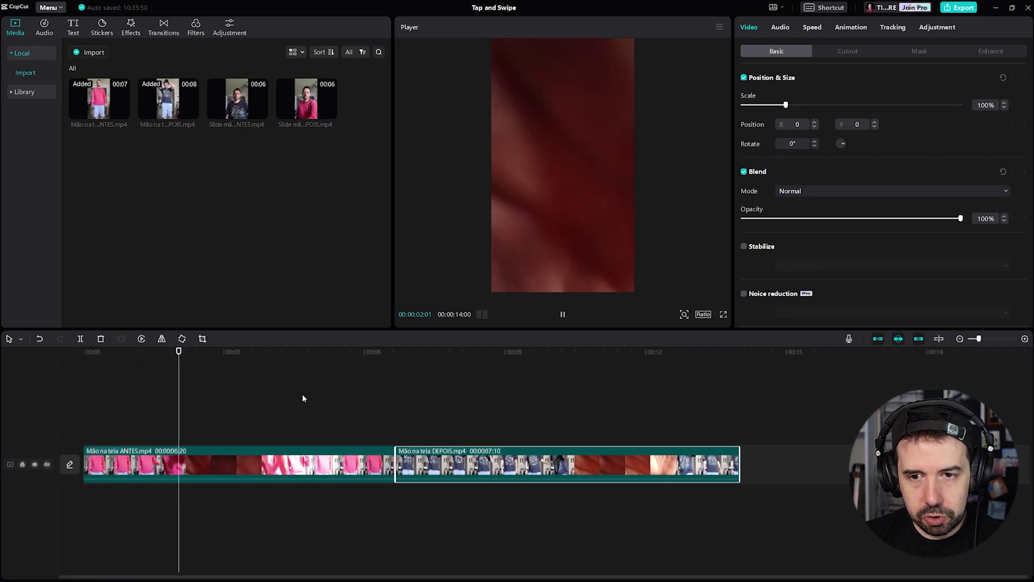
pyautogui.press('Left')
pyautogui.press('Left')
pyautogui.press('Left')
pyautogui.press('Left')
pyautogui.press('Left')
pyautogui.press('Left')
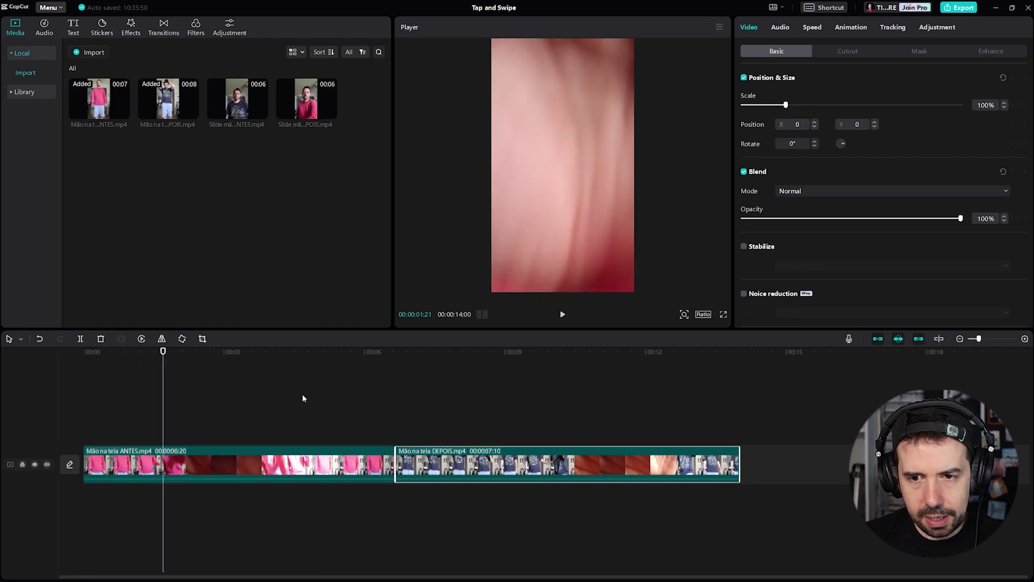
pyautogui.press('Right')
pyautogui.press('Right')
pyautogui.press('Right')
pyautogui.press('Right')
pyautogui.press('Right')
pyautogui.press('Right')
pyautogui.press('Right')
pyautogui.press('Right')
pyautogui.press('Left')
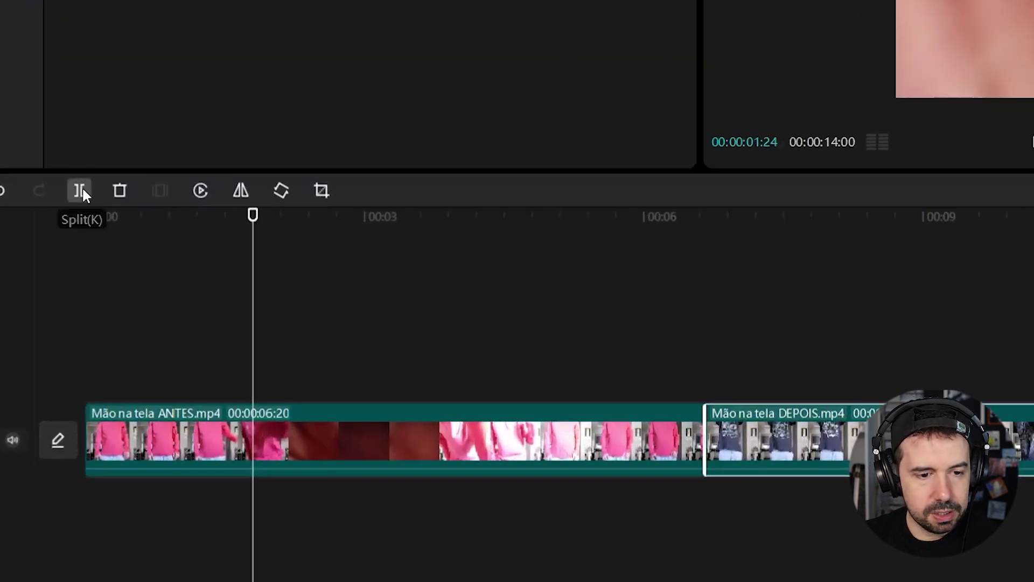
# Step: Split ANTES at the covered-lens frame and delete its remainder so DEPOIS follows, totalling 00:00:09:04
pyautogui.click(82, 186)
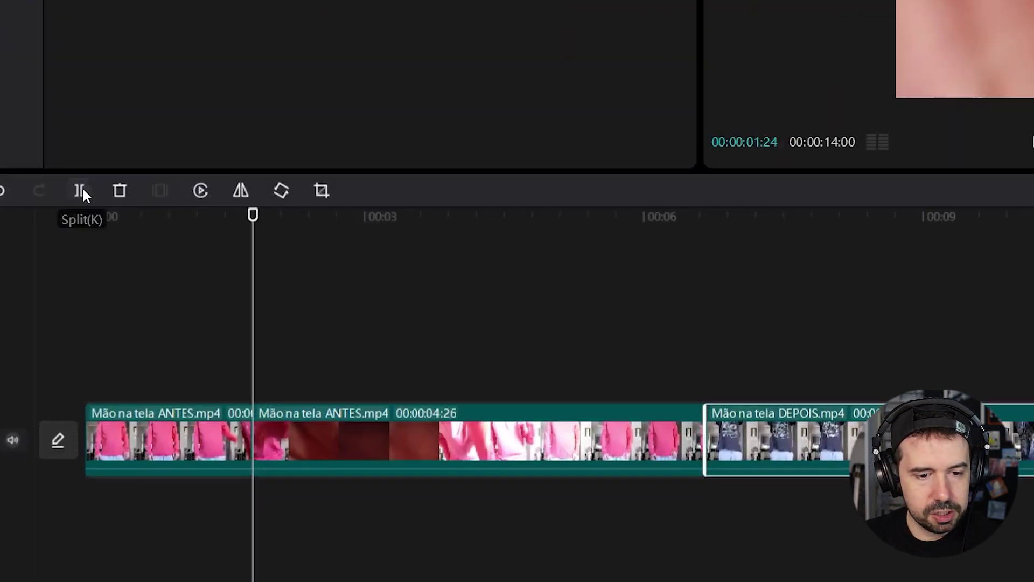
pyautogui.click(403, 453)
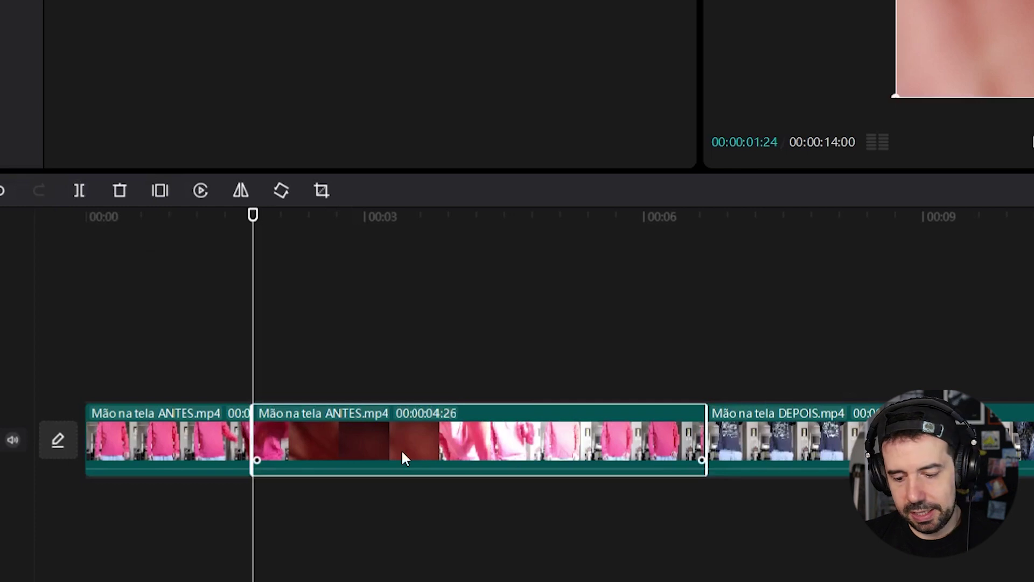
pyautogui.press('Delete')
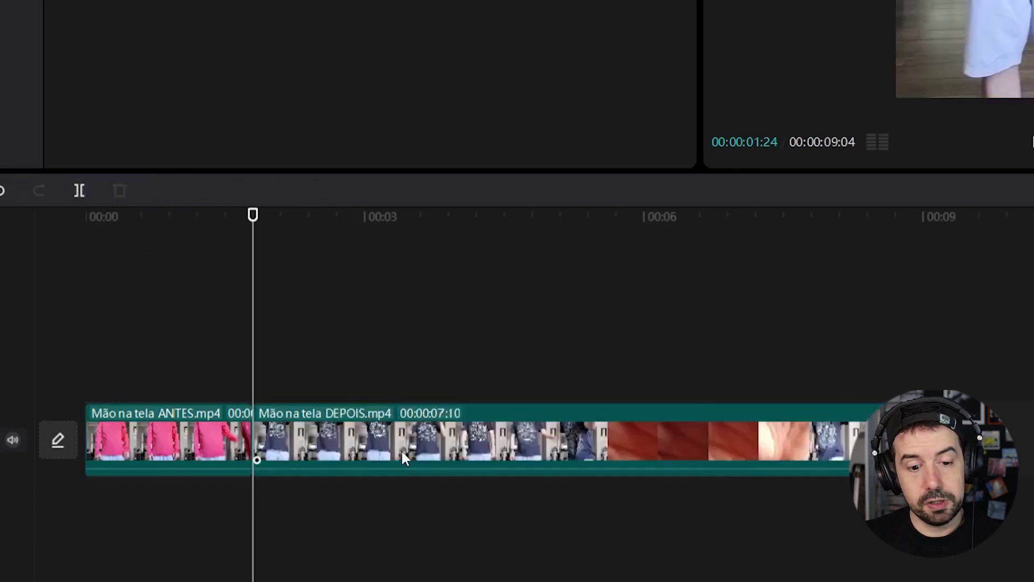
# Step: Play the trimmed sequence and step to the next covered-lens frame at 00:00:06:25
pyautogui.press('space')
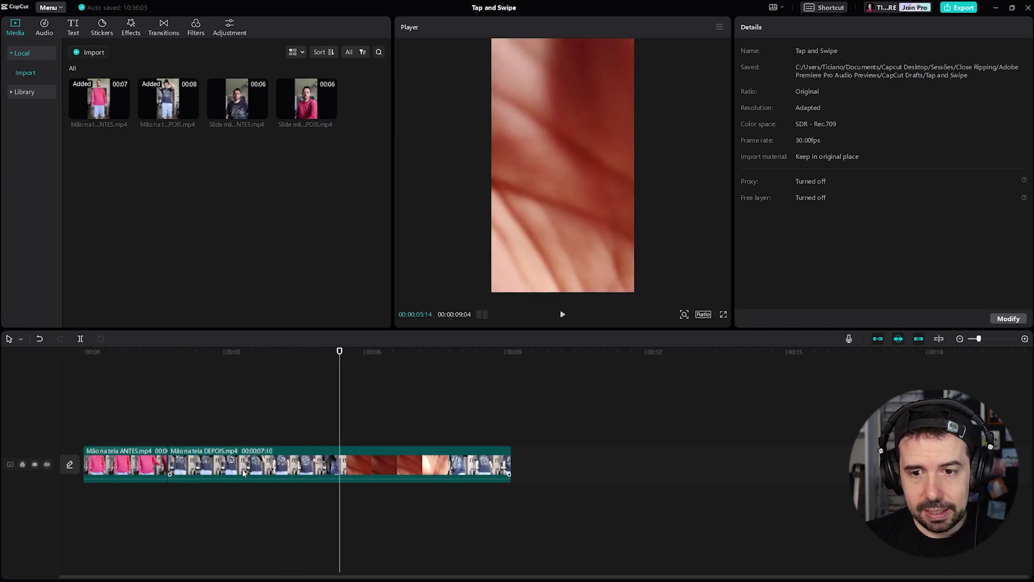
pyautogui.press('space')
pyautogui.press('Right')
pyautogui.press('Right')
pyautogui.press('Right')
pyautogui.press('Right')
pyautogui.press('Right')
pyautogui.press('Right')
pyautogui.press('Right')
pyautogui.press('Right')
pyautogui.press('Right')
pyautogui.press('Right')
pyautogui.press('Right')
pyautogui.press('Right')
pyautogui.press('Right')
pyautogui.press('Right')
pyautogui.press('Right')
pyautogui.press('Right')
pyautogui.press('Right')
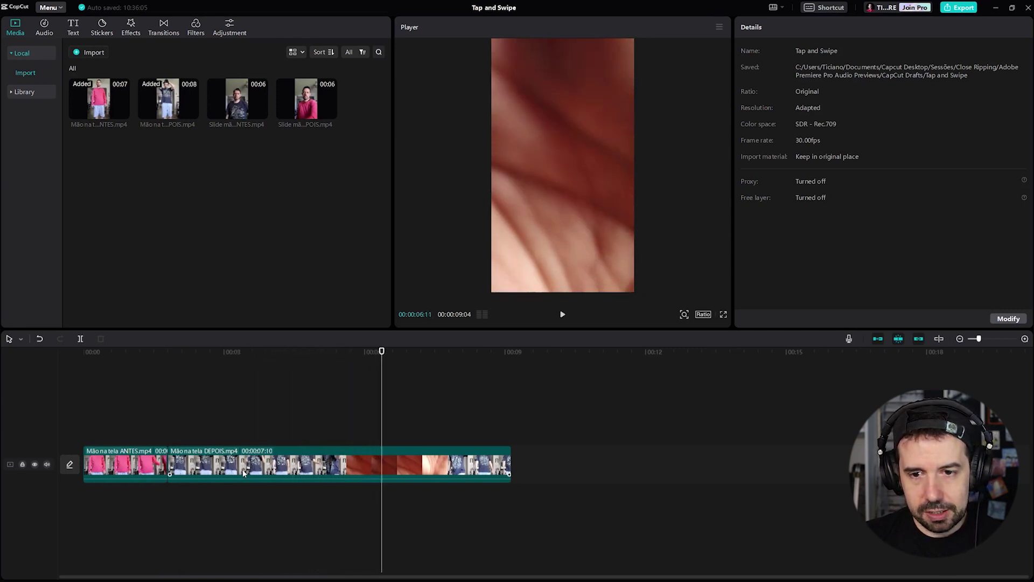
pyautogui.press('Right')
pyautogui.press('Right')
pyautogui.press('Right')
pyautogui.press('Right')
pyautogui.press('Right')
pyautogui.press('Right')
pyautogui.press('Right')
pyautogui.press('Right')
pyautogui.press('Right')
pyautogui.press('Right')
pyautogui.press('Right')
pyautogui.press('Right')
pyautogui.press('Right')
pyautogui.press('Right')
pyautogui.press('Right')
pyautogui.press('Right')
pyautogui.press('Right')
pyautogui.press('Right')
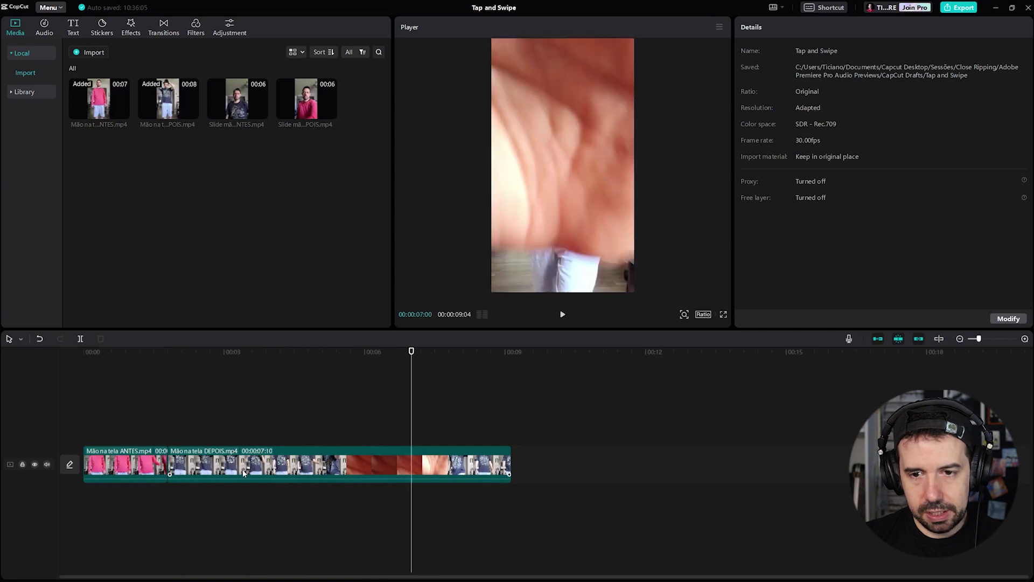
pyautogui.press('Left')
pyautogui.press('Left')
pyautogui.press('Left')
pyautogui.press('Left')
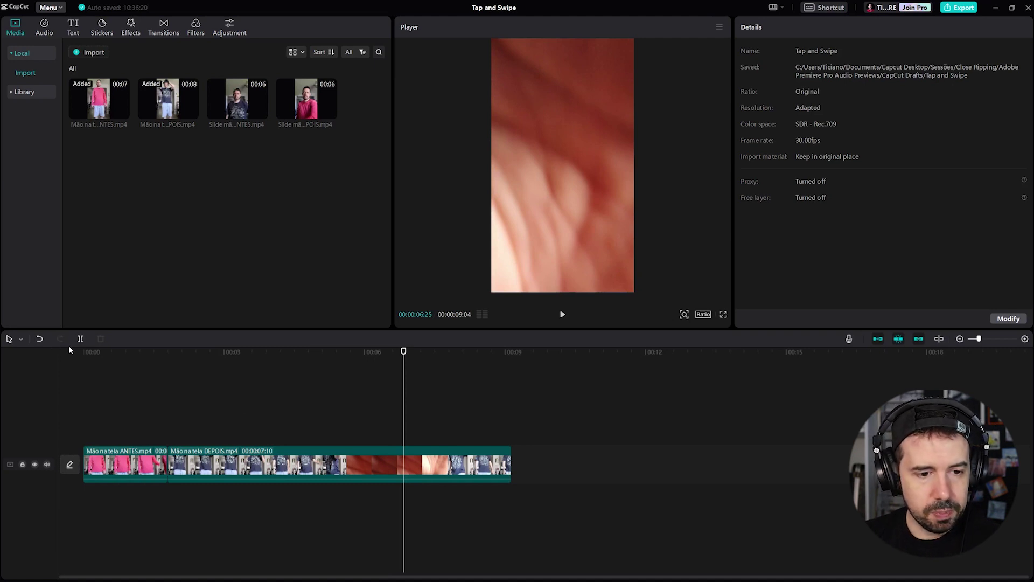
# Step: Split DEPOIS at 00:00:06:25, delete its first part, and play the 3:15 sequence from the start
pyautogui.click(82, 339)
pyautogui.click(266, 472)
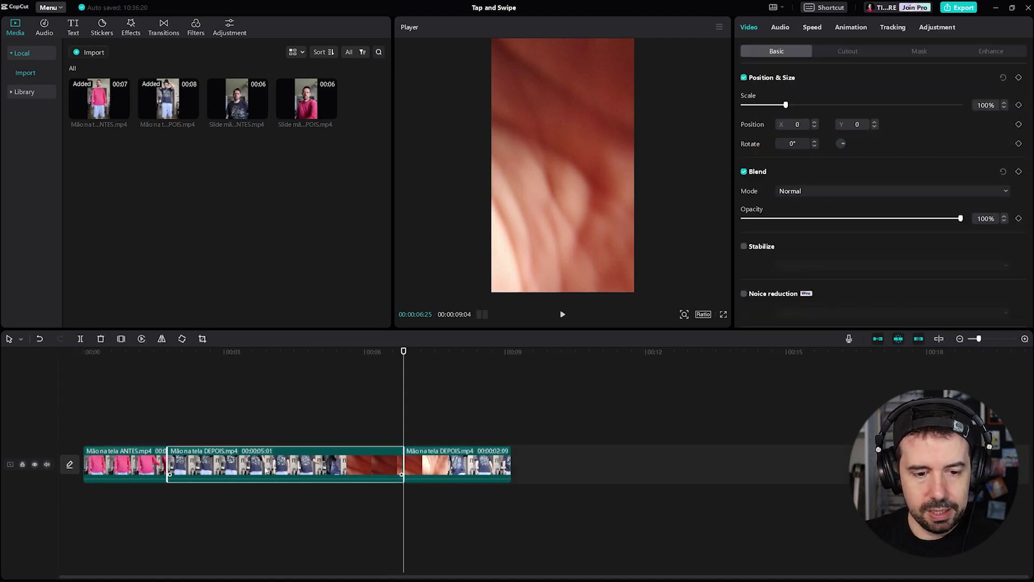
pyautogui.press('Delete')
pyautogui.click(108, 351)
pyautogui.press('space')
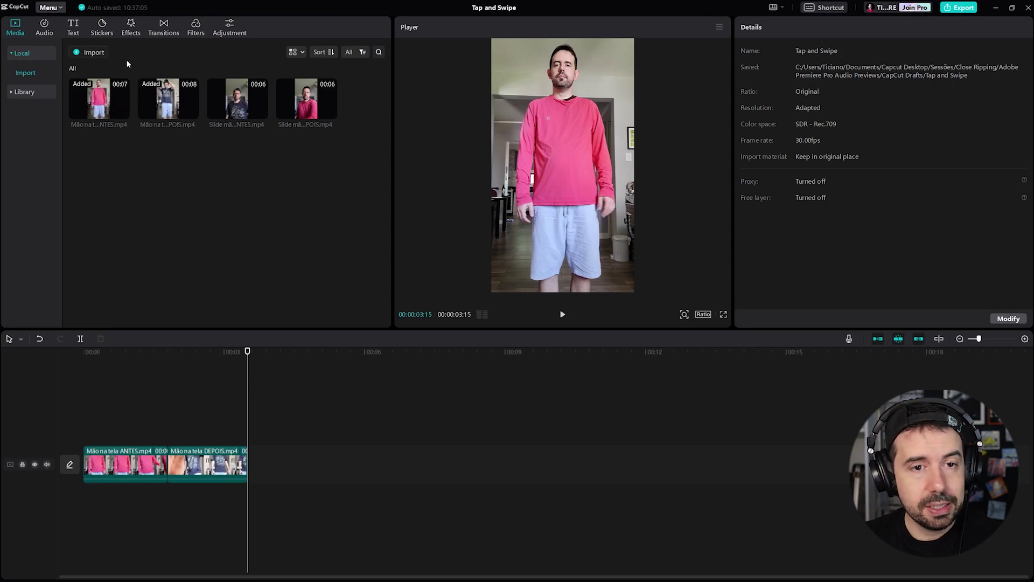
# Step: Add a brief Shake effect over the ANTES-to-DEPOIS join and play the sequence to check it
pyautogui.click(131, 27)
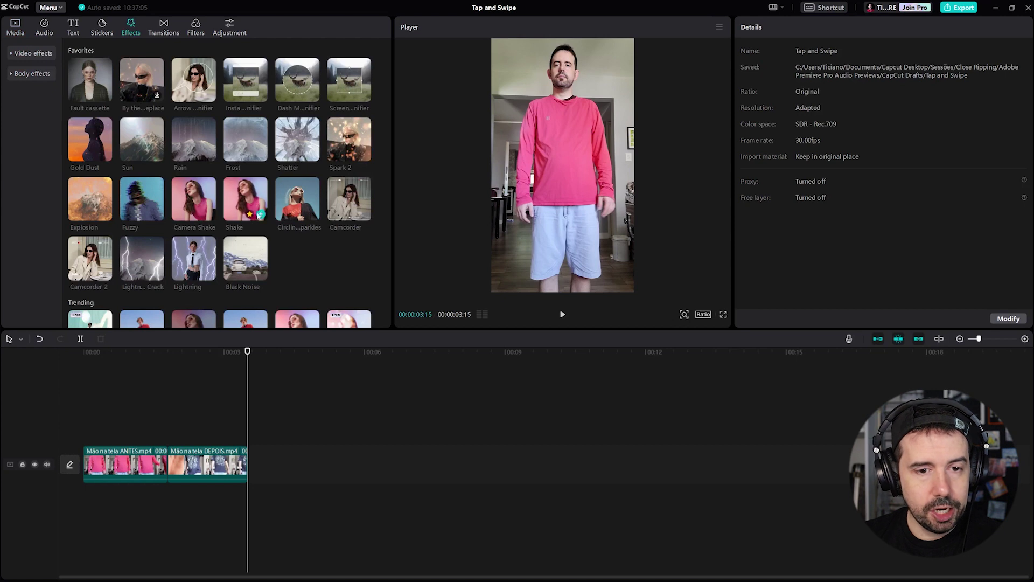
pyautogui.moveTo(246, 199); pyautogui.dragTo(165, 436)
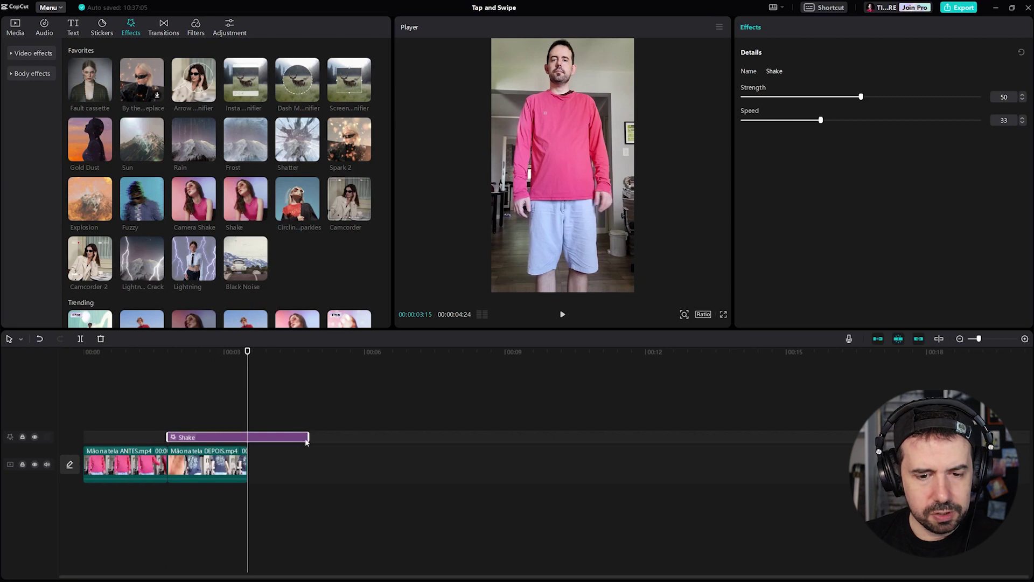
pyautogui.moveTo(305, 438); pyautogui.dragTo(184, 438)
pyautogui.click(131, 354)
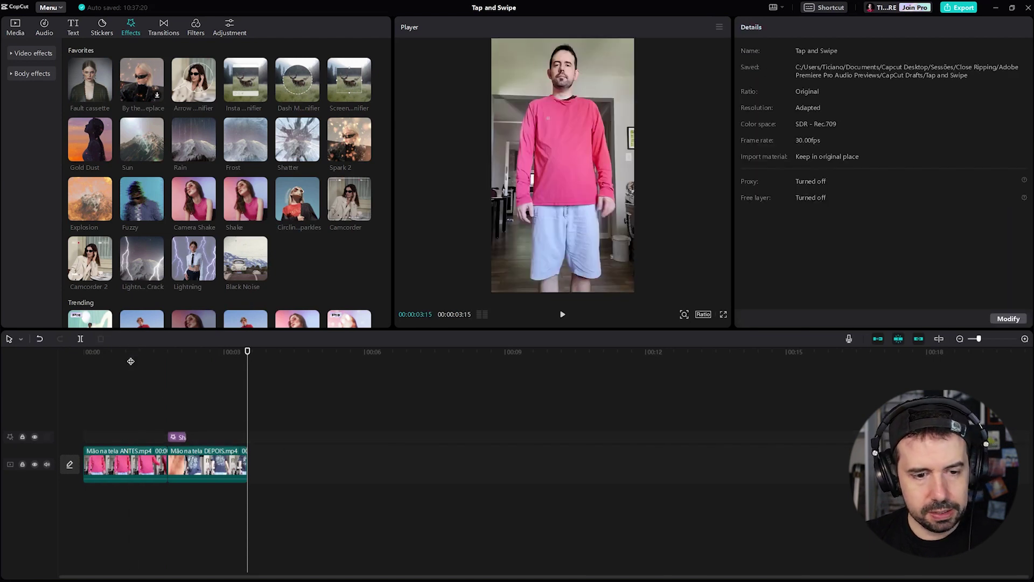
pyautogui.press('space')
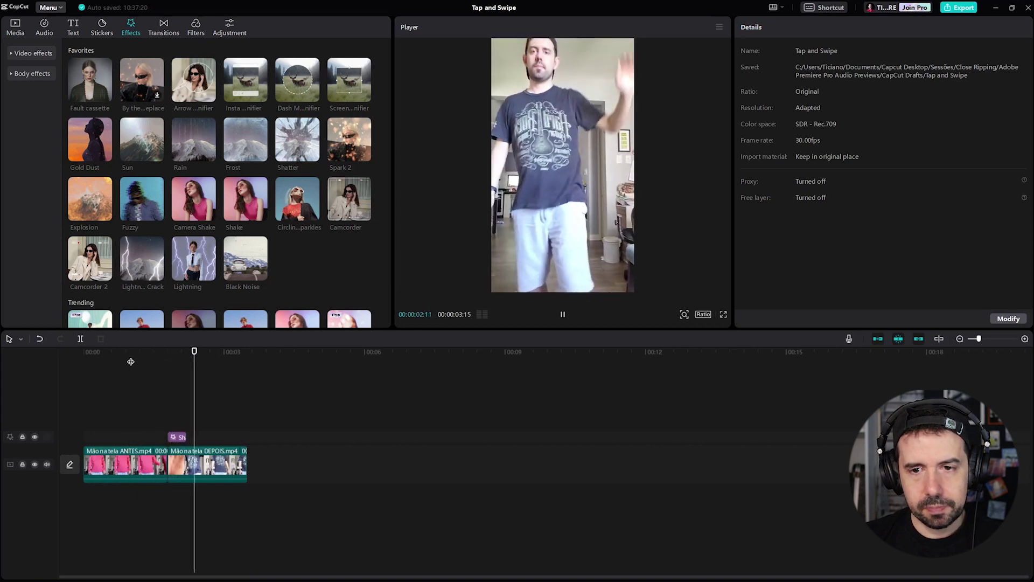
pyautogui.press('space')
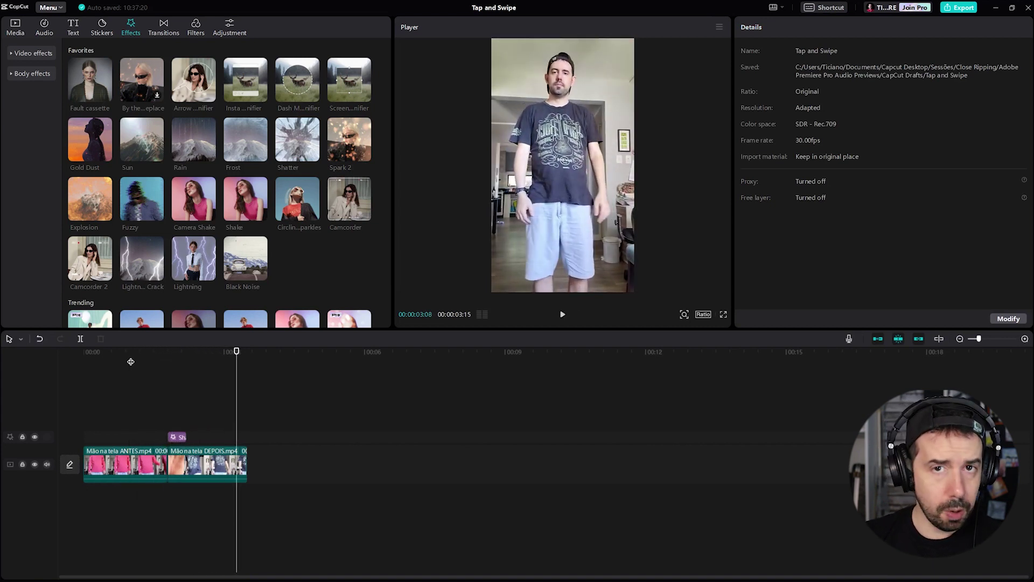
# Step: Find Swish among the sound effects and drop it on an audio track at the clip join
pyautogui.click(49, 34)
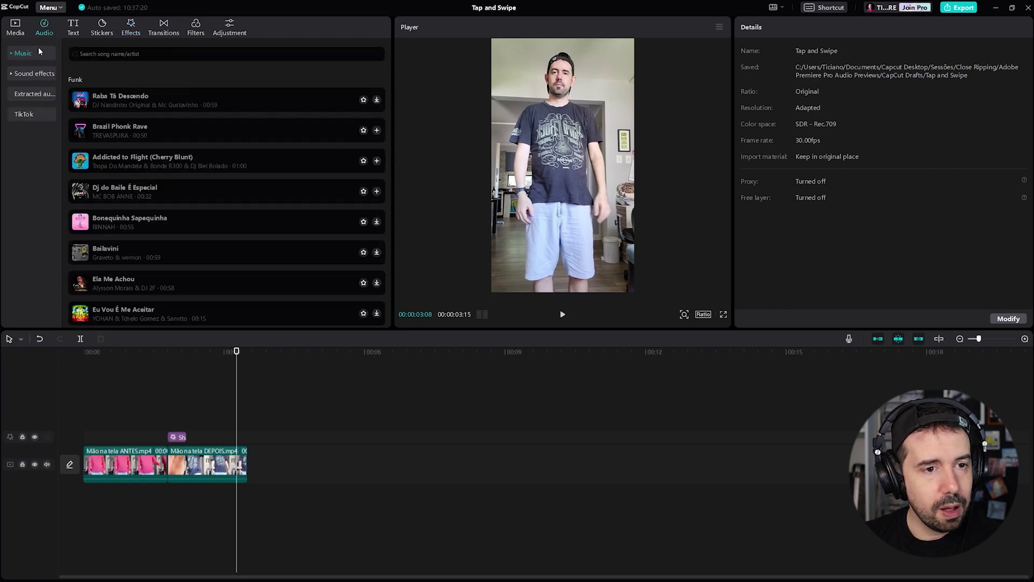
pyautogui.click(38, 75)
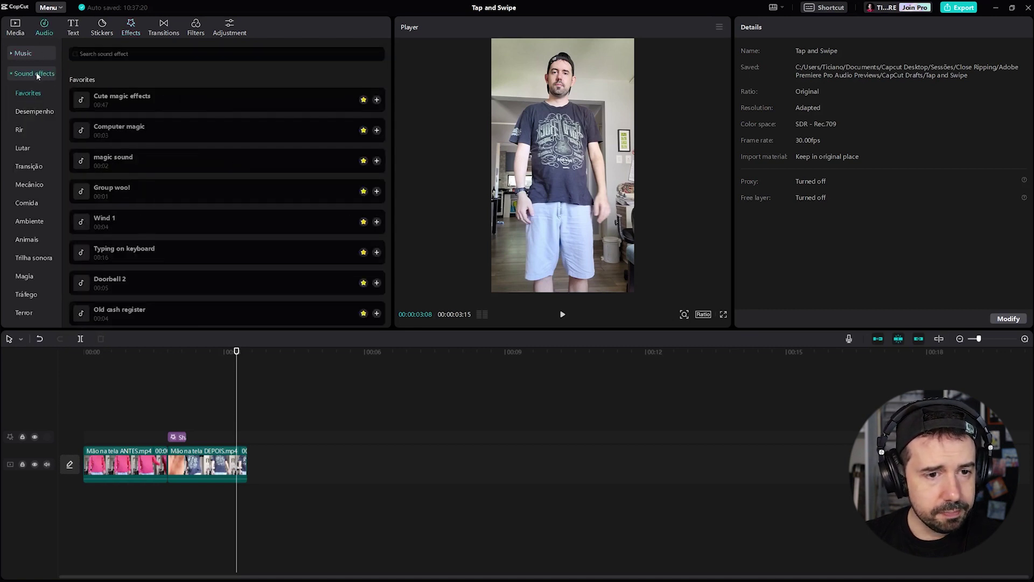
pyautogui.scroll(-5, 113, 218)
pyautogui.click(113, 218)
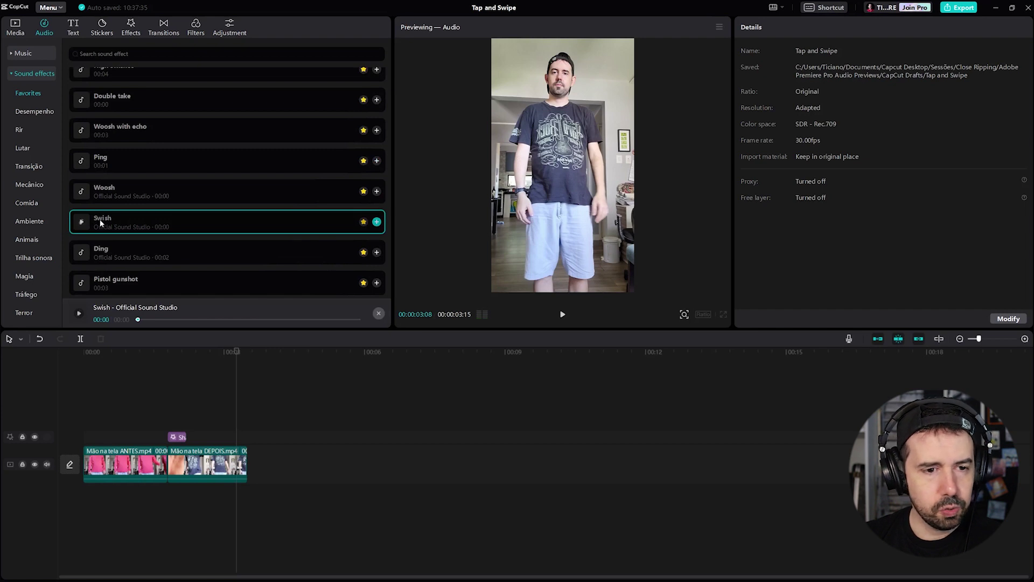
pyautogui.moveTo(100, 222); pyautogui.dragTo(167, 496)
# Step: Rewind and play the sequence back with the Swish sound
pyautogui.click(130, 359)
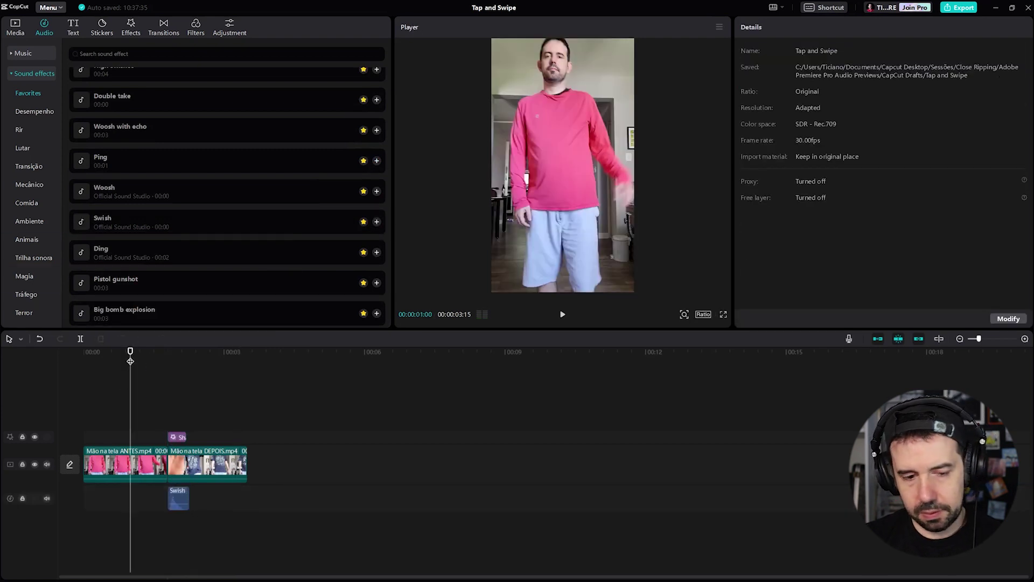
pyautogui.press('Up')
pyautogui.press('space')
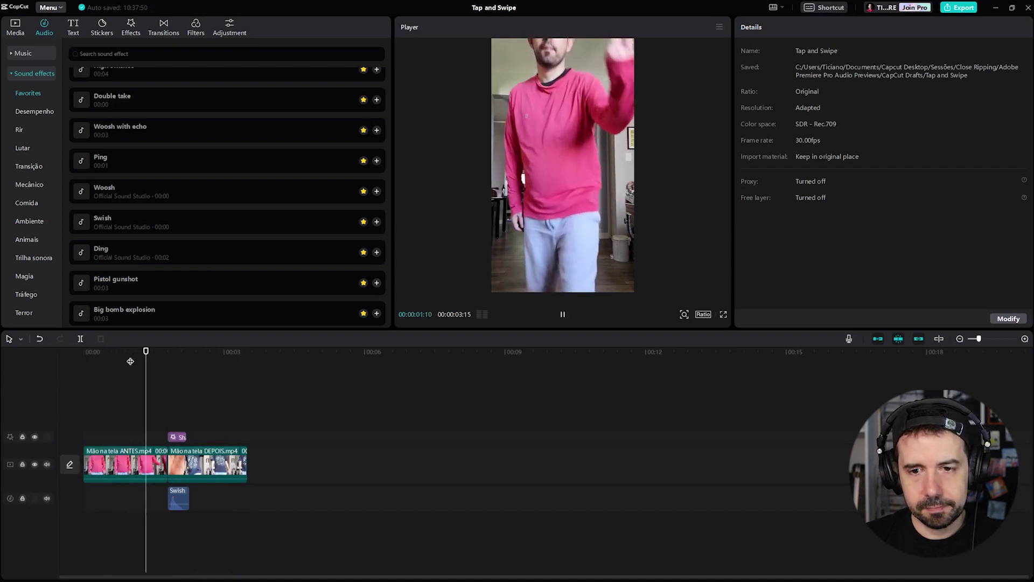
pyautogui.press('space')
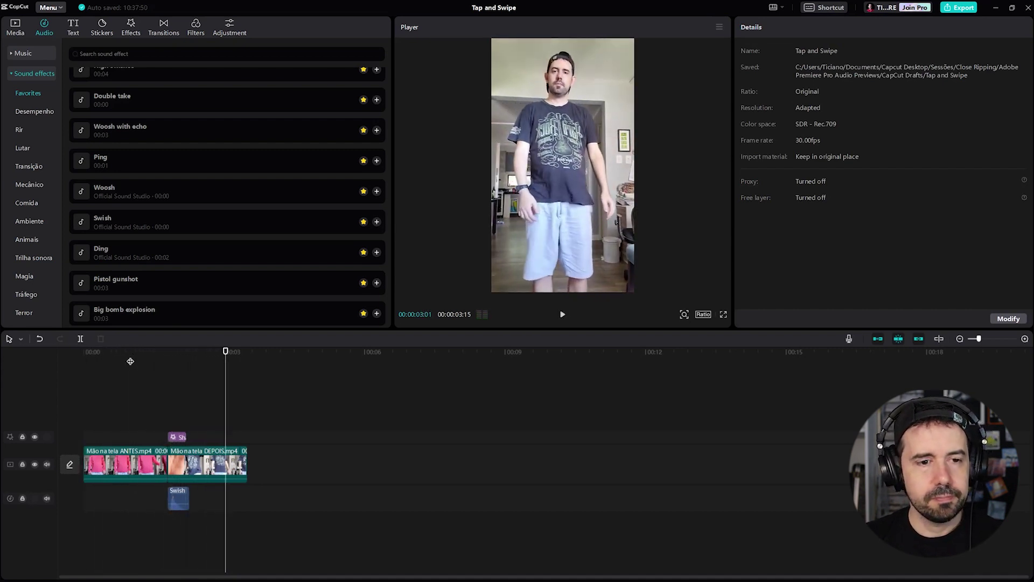
# Step: Import Áudio BG.wav and lay it on its own audio track from 00:00
pyautogui.click(16, 31)
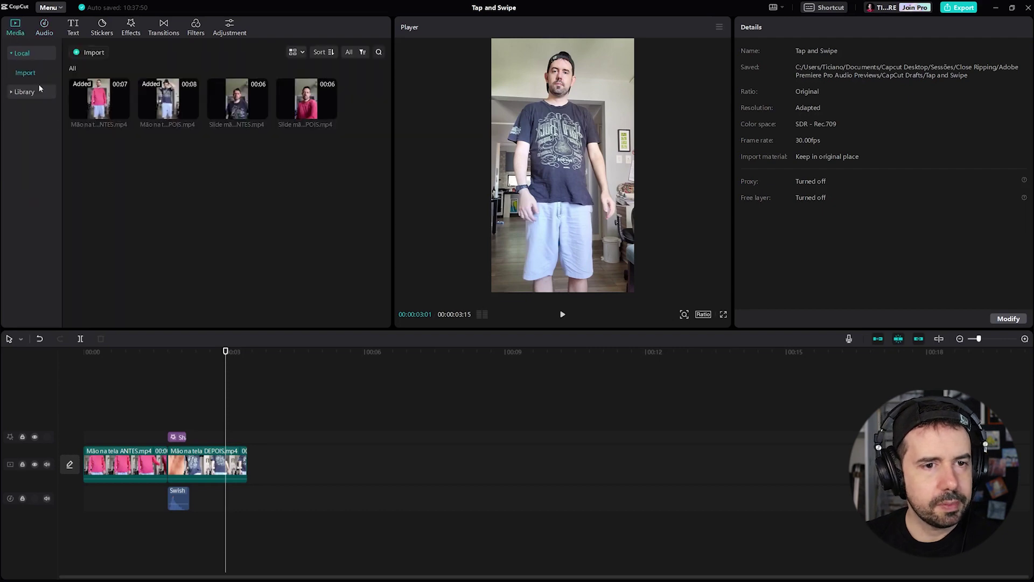
pyautogui.click(86, 52)
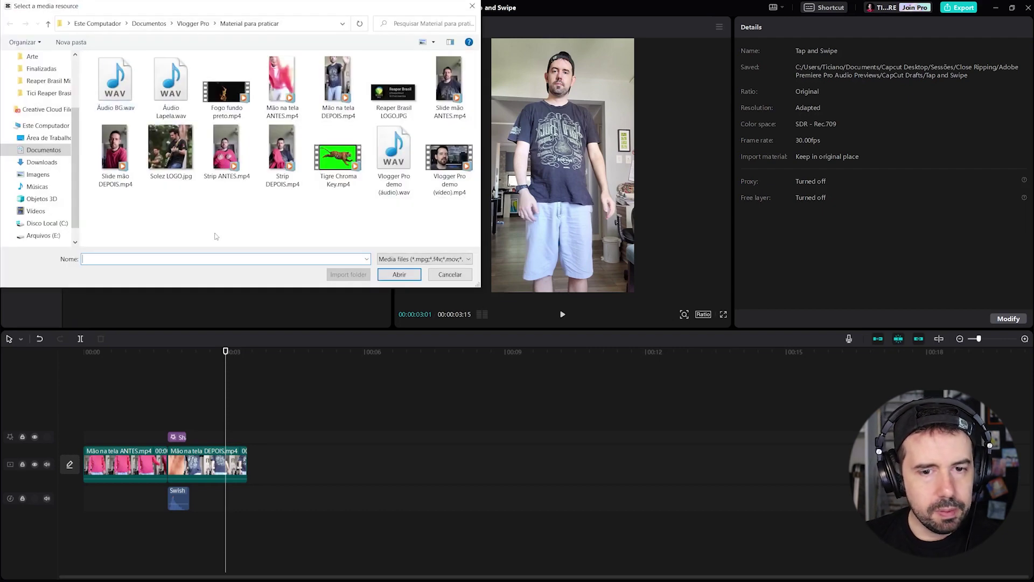
pyautogui.doubleClick(126, 95)
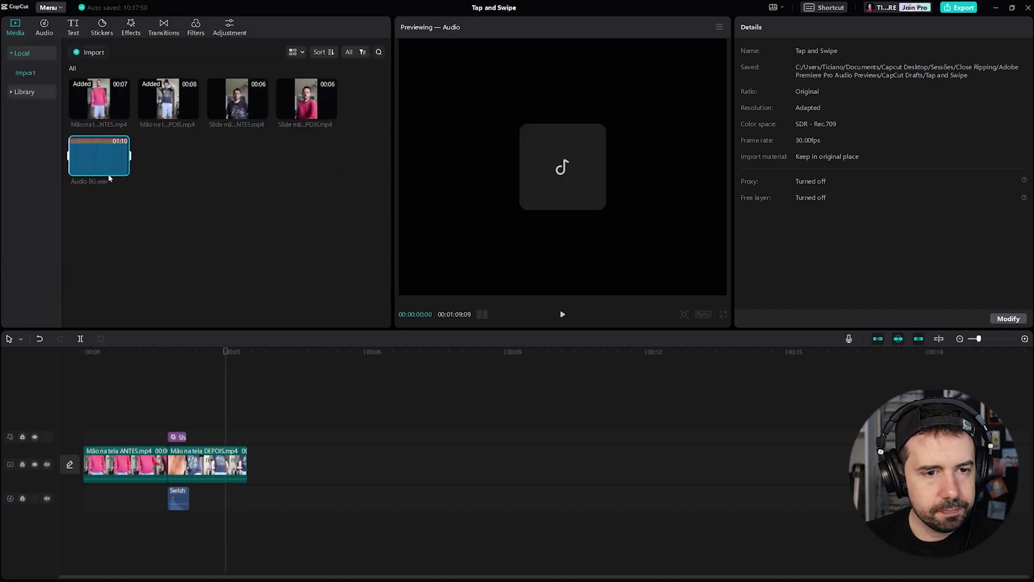
pyautogui.moveTo(95, 159); pyautogui.dragTo(84, 527)
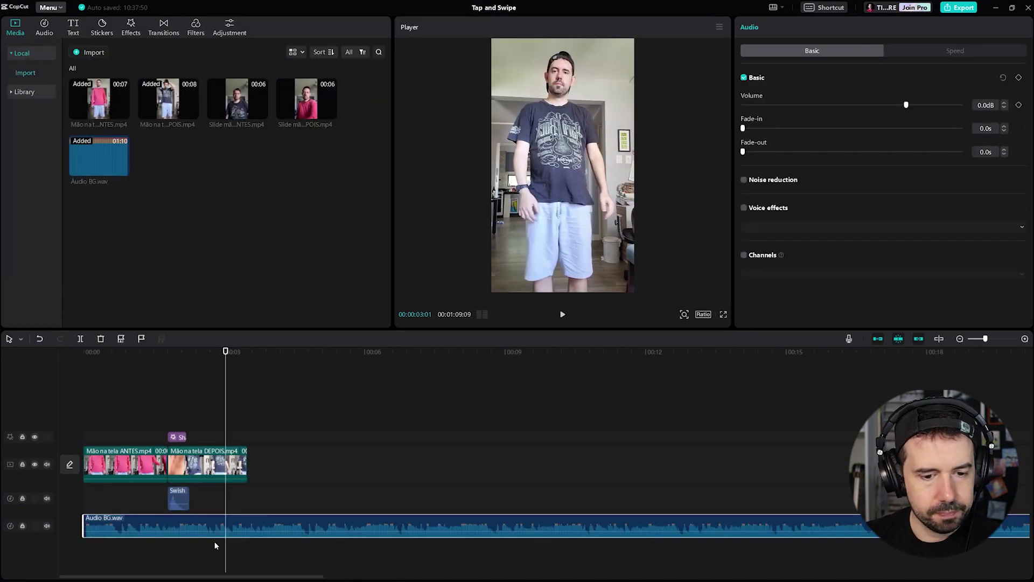
# Step: Split Audio BG.wav at 00:00:03:15, delete the remainder, and play the edit from the start
pyautogui.click(247, 519)
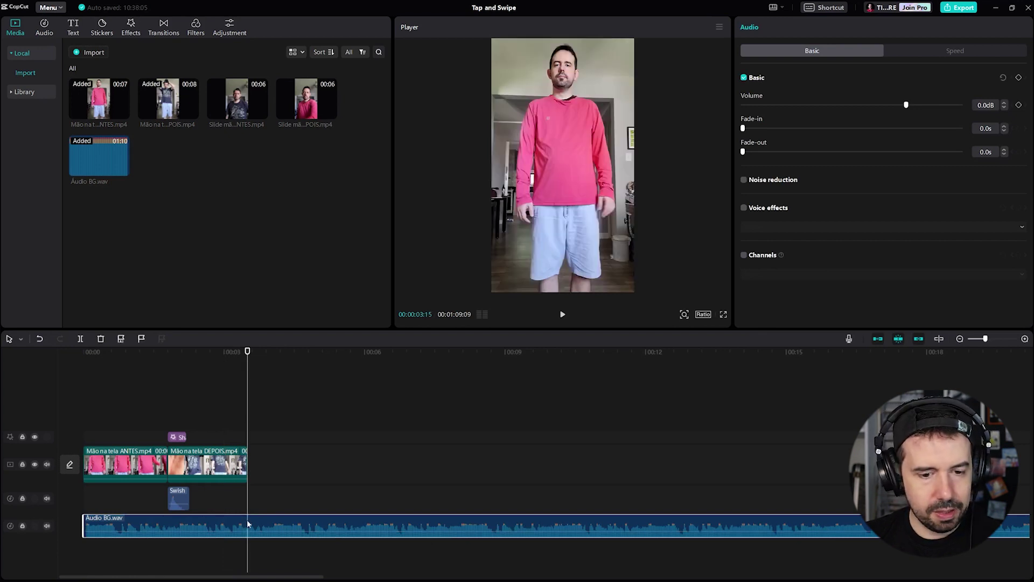
pyautogui.click(81, 339)
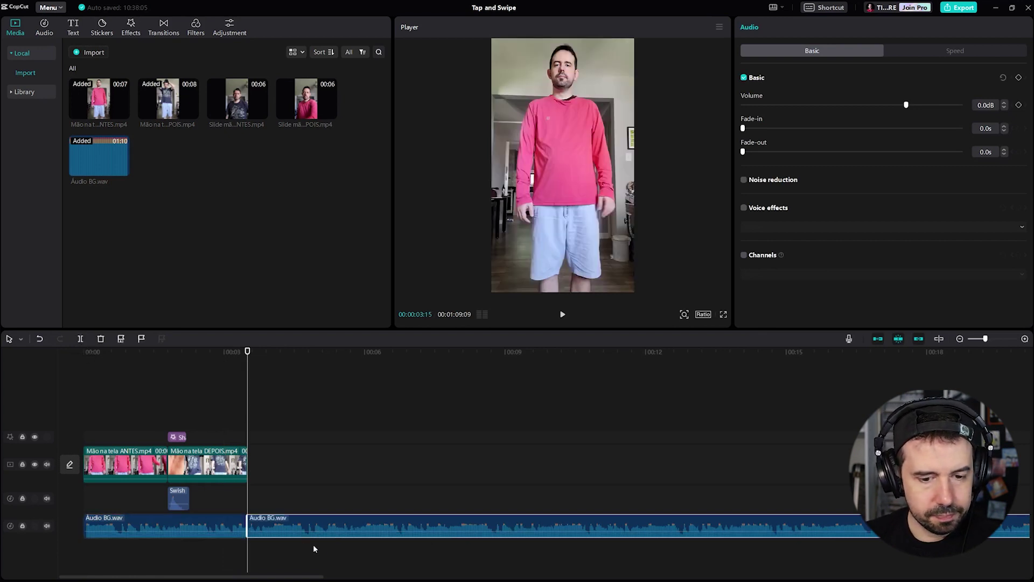
pyautogui.press('Delete')
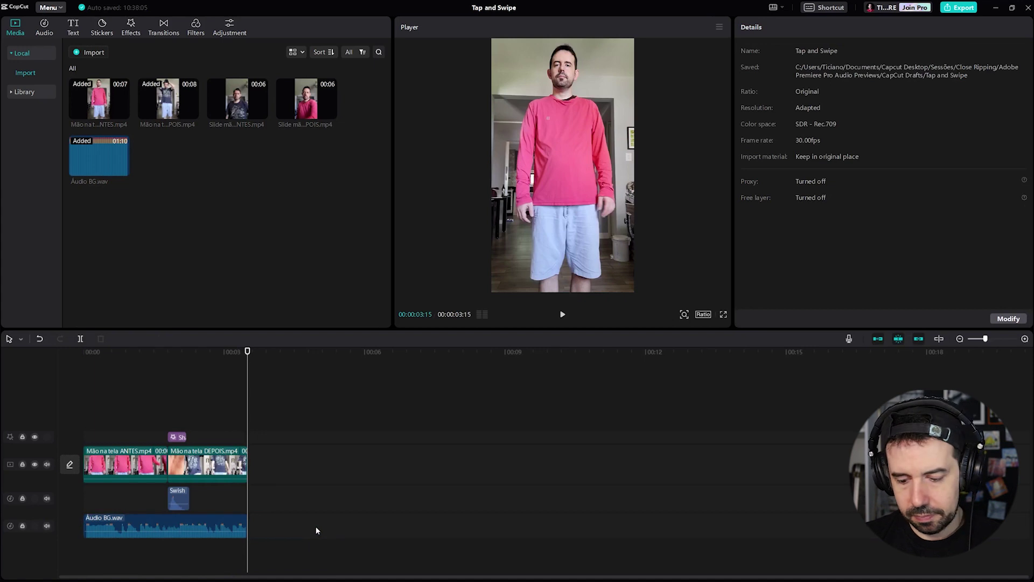
pyautogui.press('Home')
pyautogui.press('space')
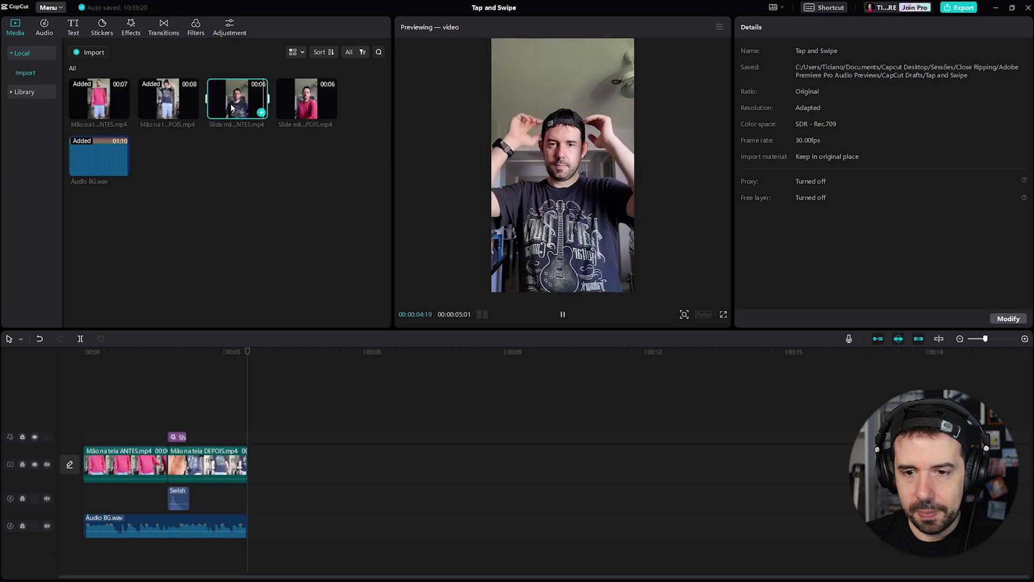
# Step: Preview Slide mão DEPOIS, then add Slide mão ANTES (5:01) after the DEPOIS clip on the main track
pyautogui.click(306, 109)
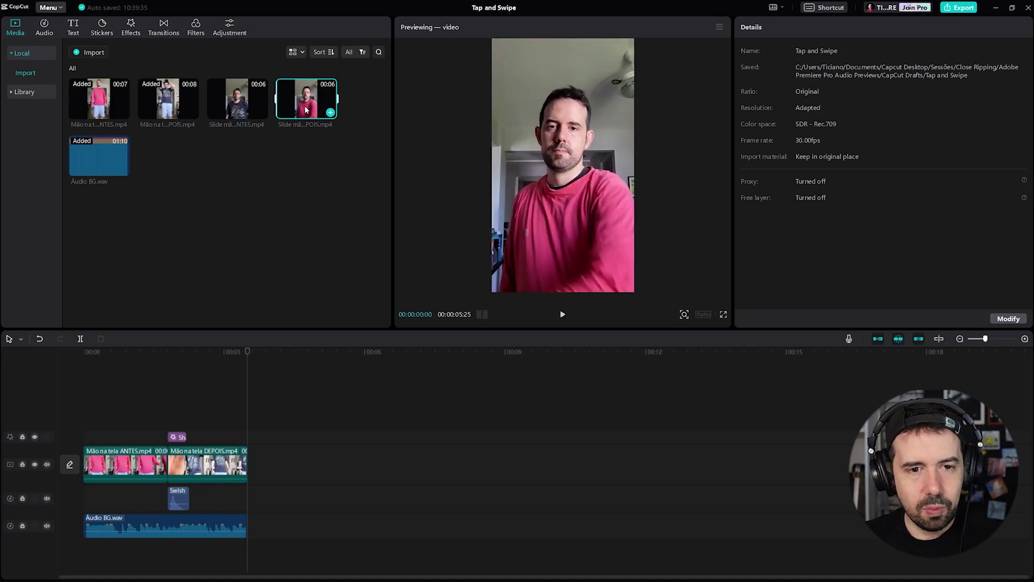
pyautogui.moveTo(236, 101); pyautogui.dragTo(350, 466)
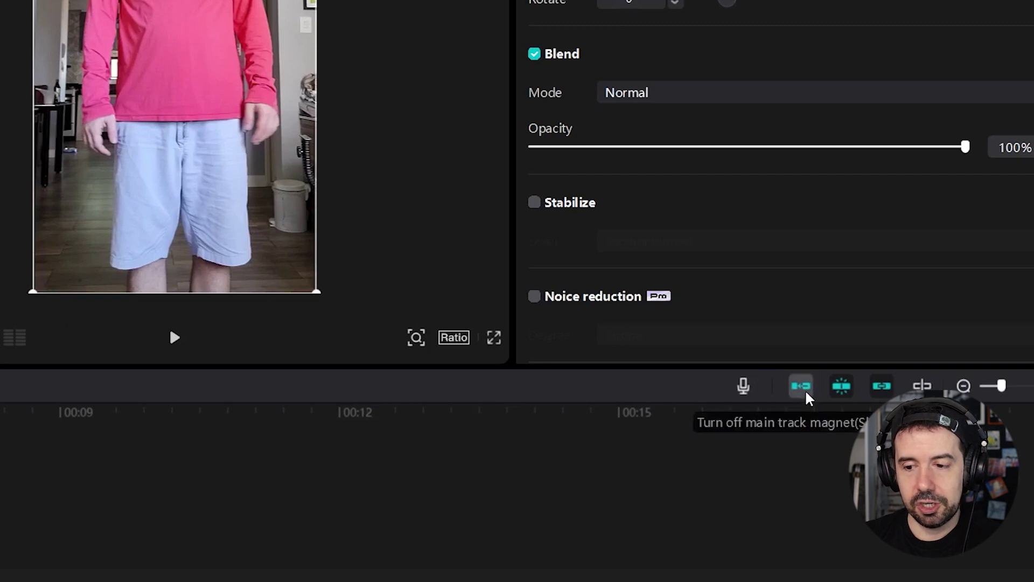
# Step: Turn off the main-track magnet, shift Slide mão ANTES right, and add Slide mão DEPOIS after it
pyautogui.click(806, 392)
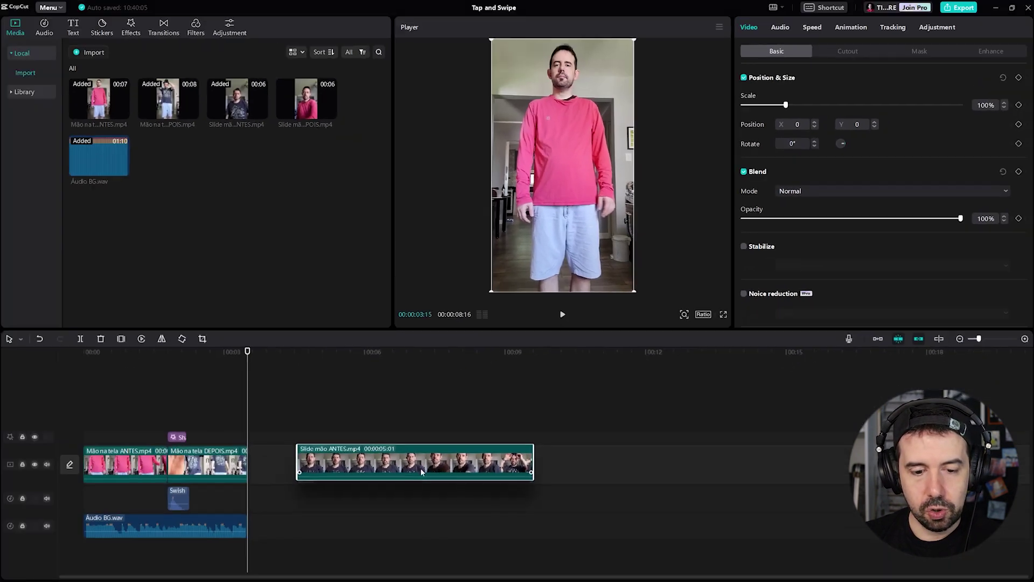
pyautogui.moveTo(420, 467); pyautogui.dragTo(442, 466)
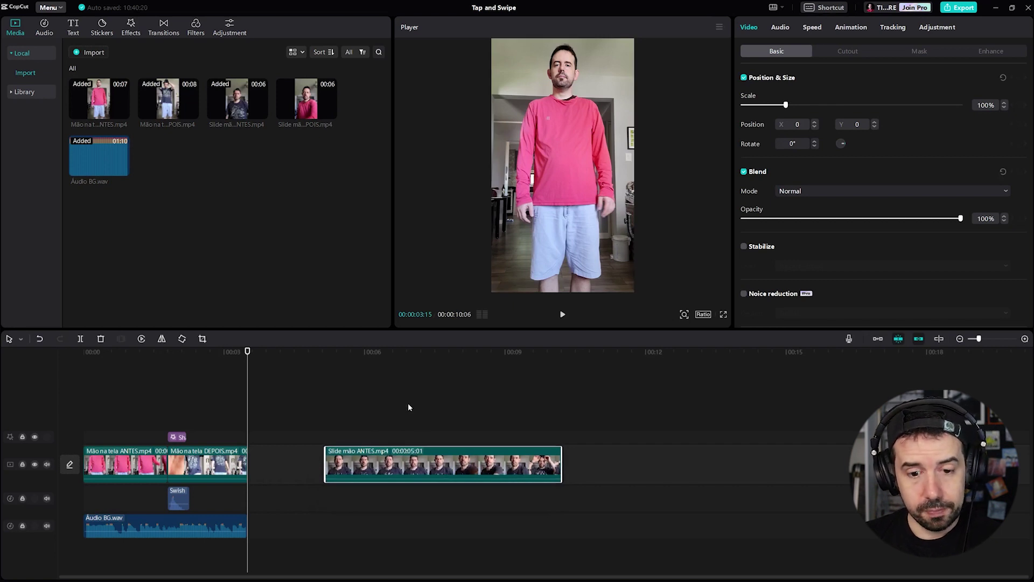
pyautogui.moveTo(309, 102); pyautogui.dragTo(547, 450)
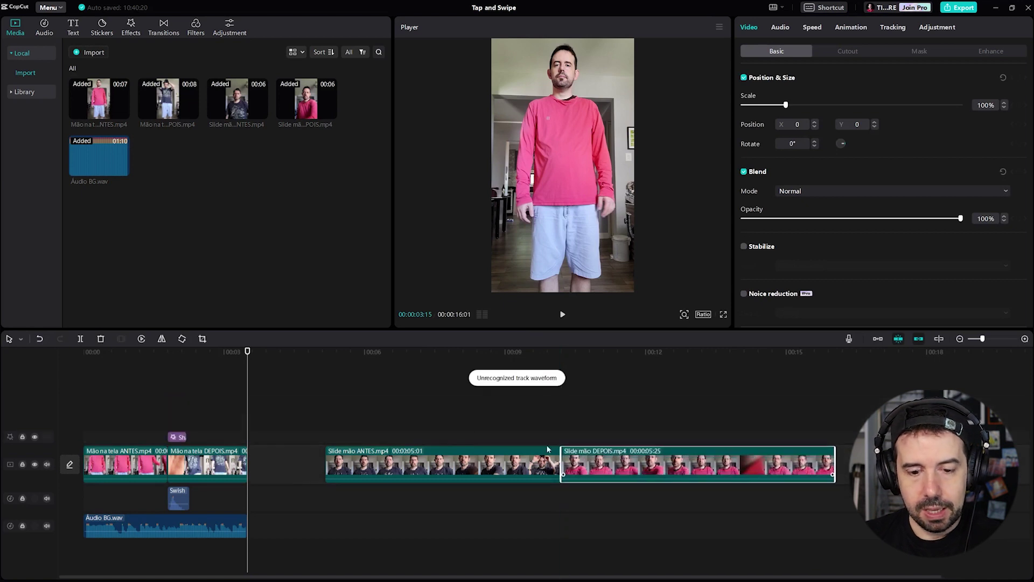
# Step: Split Slide mão ANTES at 00:06:05 and delete the opening piece before the cut
pyautogui.click(330, 356)
pyautogui.press('space')
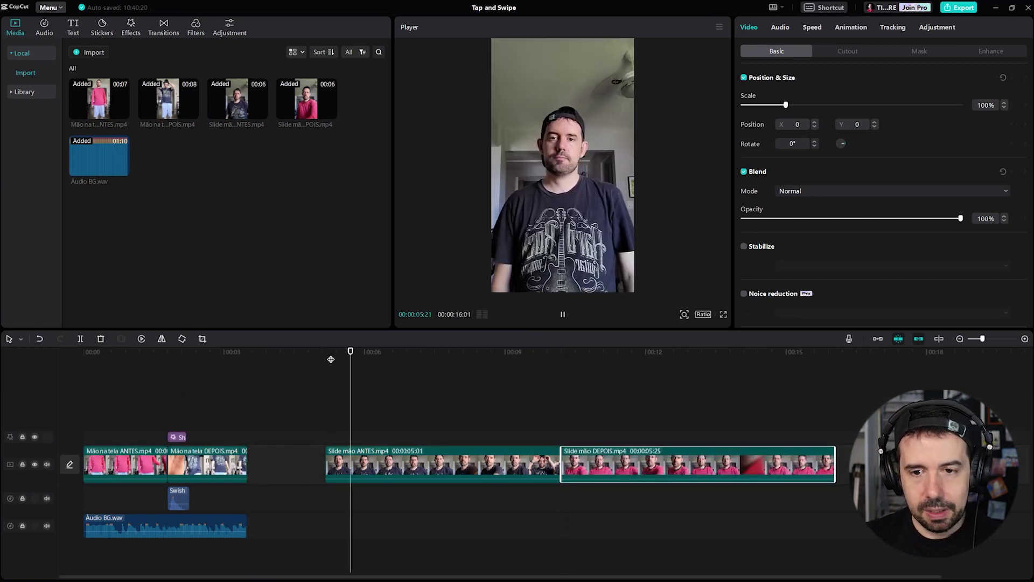
pyautogui.press('space')
pyautogui.press('Left')
pyautogui.press('Left')
pyautogui.press('Left')
pyautogui.press('Left')
pyautogui.press('Left')
pyautogui.press('Left')
pyautogui.press('Left')
pyautogui.press('Left')
pyautogui.press('Left')
pyautogui.press('Left')
pyautogui.press('Left')
pyautogui.press('Left')
pyautogui.press('Left')
pyautogui.press('Left')
pyautogui.press('Left')
pyautogui.press('Left')
pyautogui.press('Left')
pyautogui.press('Left')
pyautogui.press('Left')
pyautogui.press('Left')
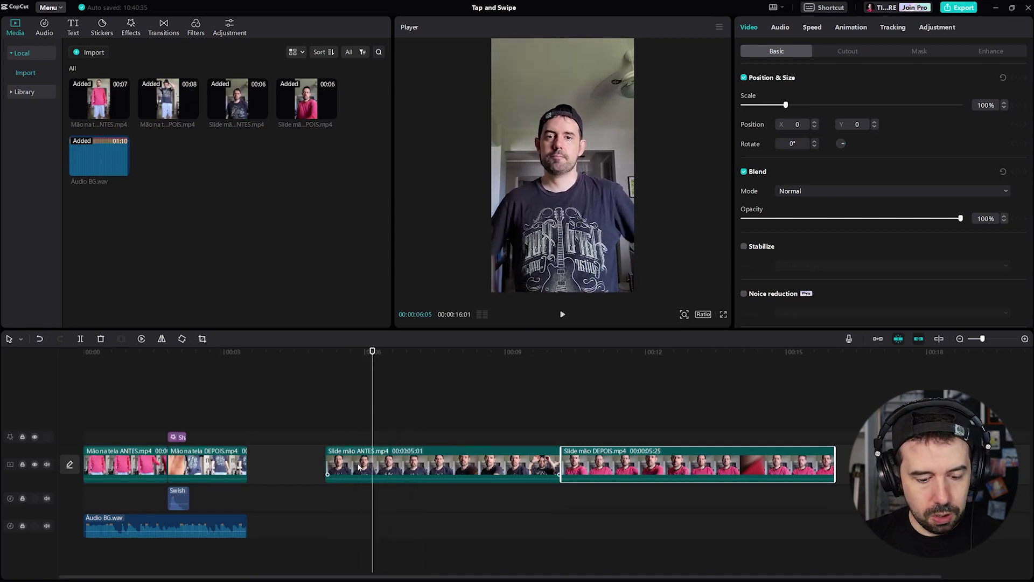
pyautogui.click(80, 339)
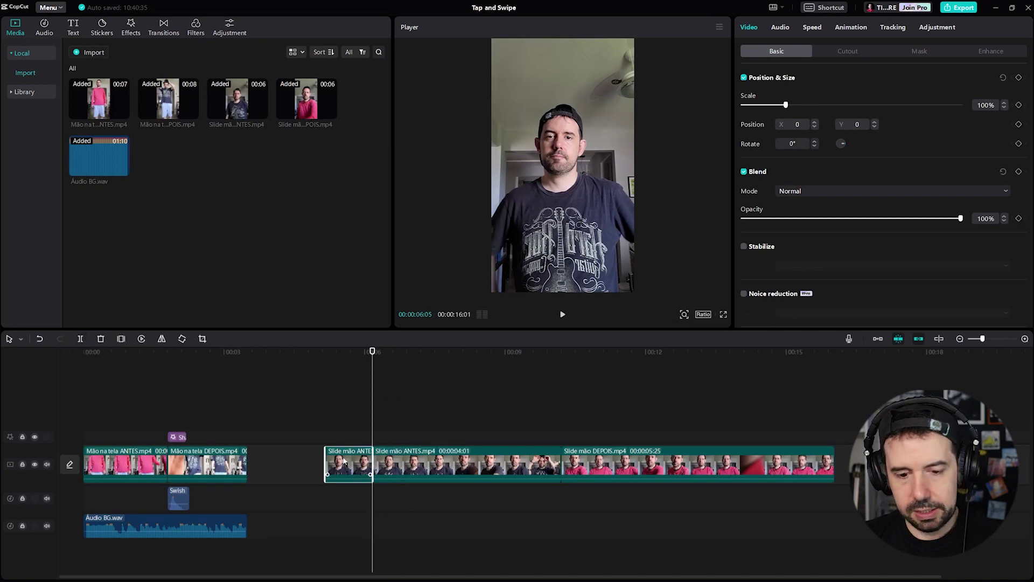
pyautogui.press('Delete')
# Step: Play the trimmed ANTES clip and step to the exact swipe moment for the next cut
pyautogui.press('space')
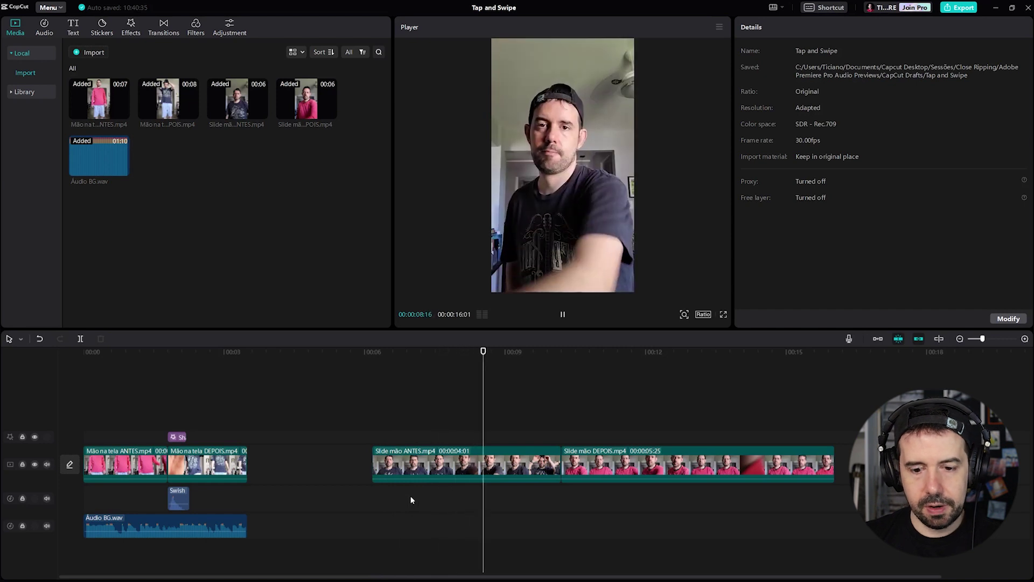
pyautogui.press('Left')
pyautogui.press('Left')
pyautogui.press('Left')
pyautogui.press('Left')
pyautogui.press('Left')
pyautogui.press('Left')
pyautogui.press('Left')
pyautogui.press('Left')
pyautogui.press('Left')
pyautogui.press('Left')
pyautogui.press('Left')
pyautogui.press('Left')
pyautogui.press('Left')
pyautogui.press('Left')
pyautogui.press('Left')
pyautogui.press('Left')
pyautogui.press('Left')
pyautogui.press('Left')
pyautogui.press('Left')
pyautogui.press('Left')
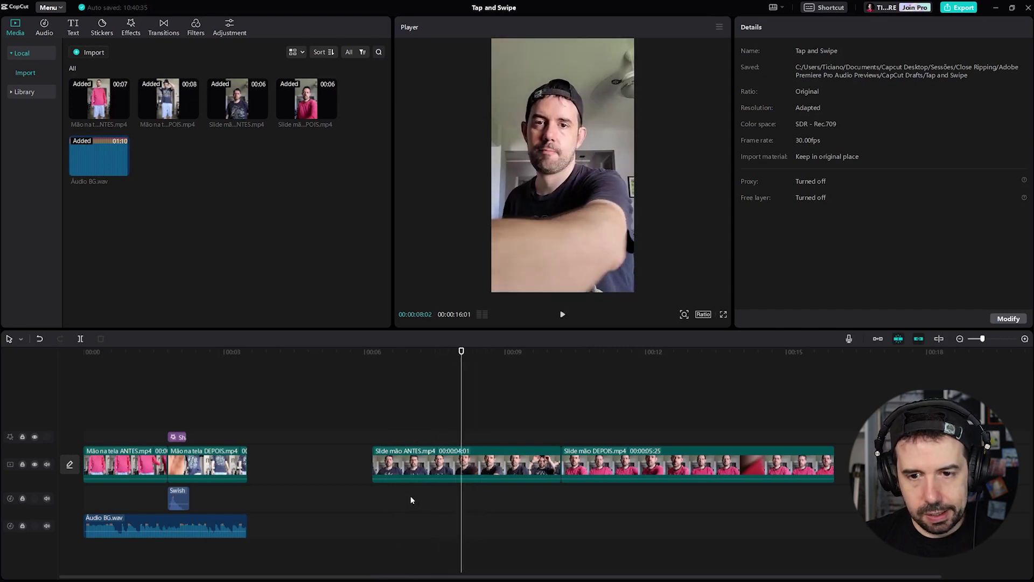
pyautogui.press('Right')
pyautogui.press('Right')
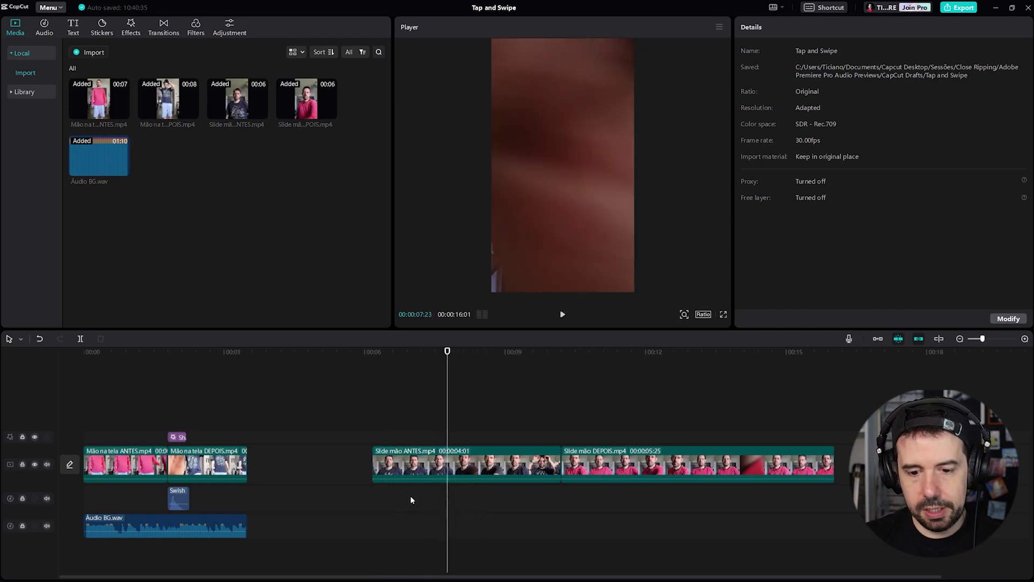
# Step: Cut Slide mão ANTES at 07:23, delete its tail, and slide DEPOIS left against it
pyautogui.click(81, 339)
pyautogui.click(477, 470)
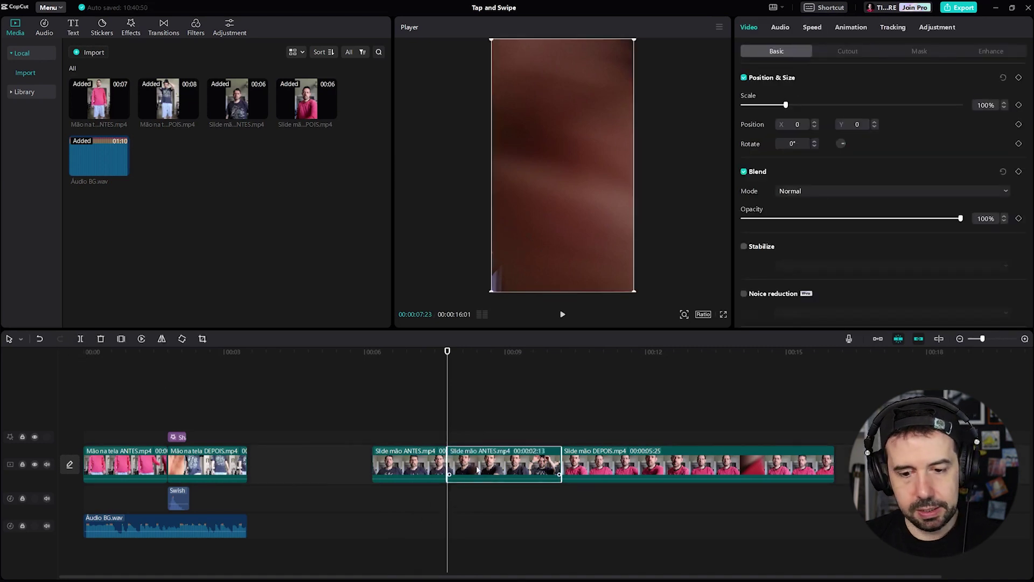
pyautogui.press('Delete')
pyautogui.moveTo(623, 464); pyautogui.dragTo(600, 464)
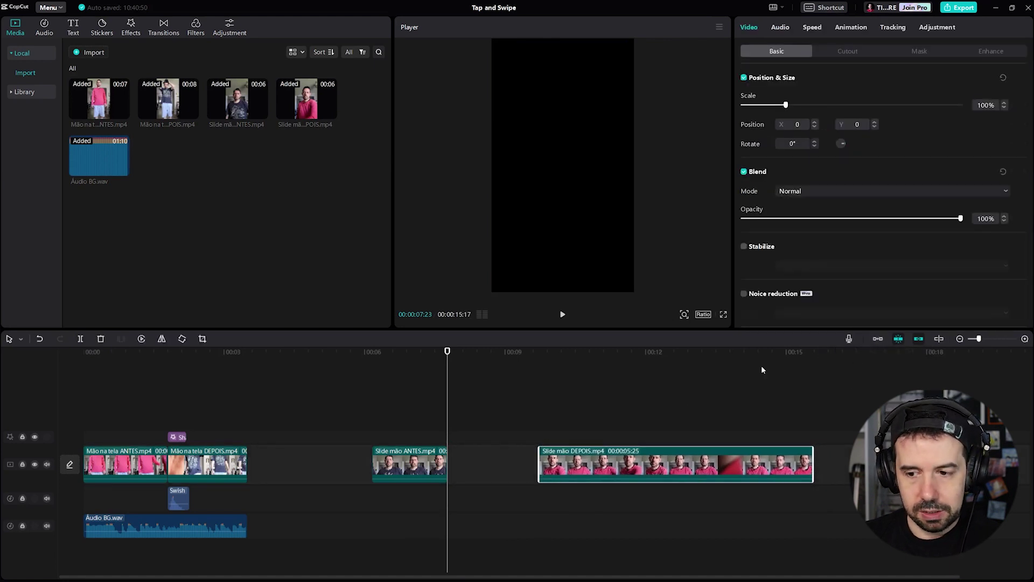
pyautogui.moveTo(598, 468); pyautogui.dragTo(537, 471)
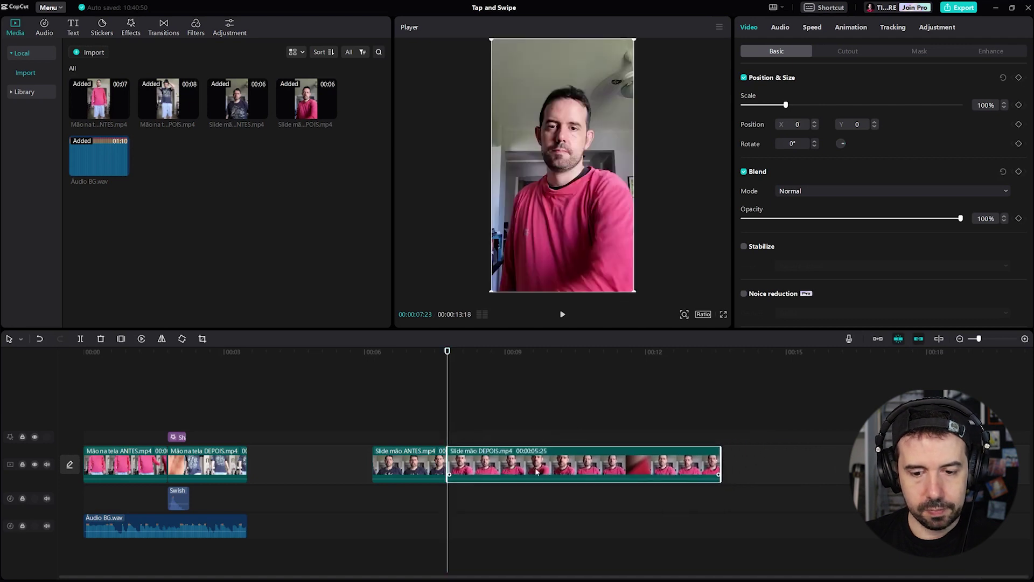
# Step: Play across the join and step to the swipe point in Slide mão DEPOIS at 09:07
pyautogui.click(435, 352)
pyautogui.press('space')
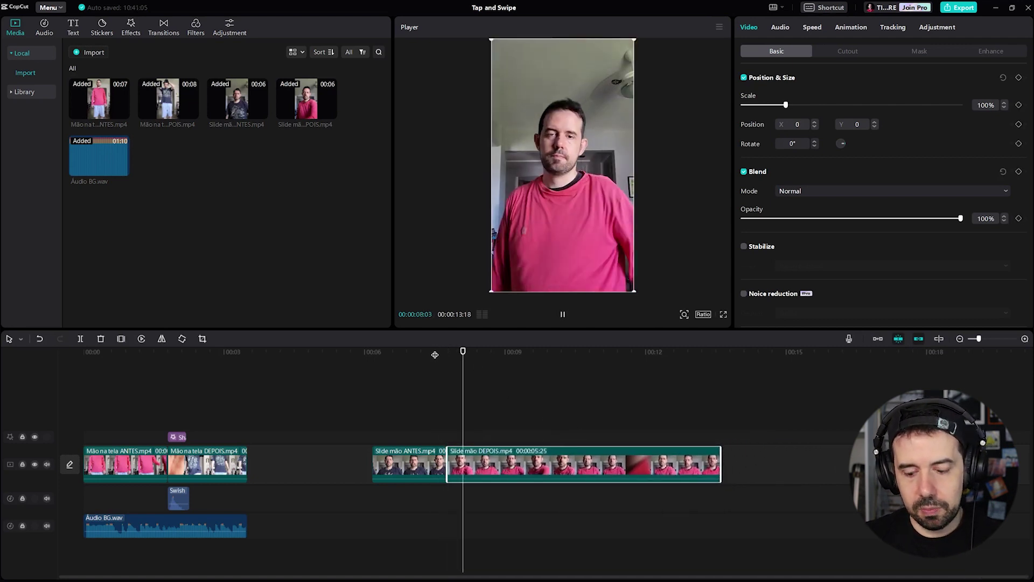
pyautogui.press('space')
pyautogui.press('Left')
pyautogui.press('Left')
pyautogui.press('Left')
pyautogui.press('Left')
pyautogui.press('Left')
pyautogui.press('Left')
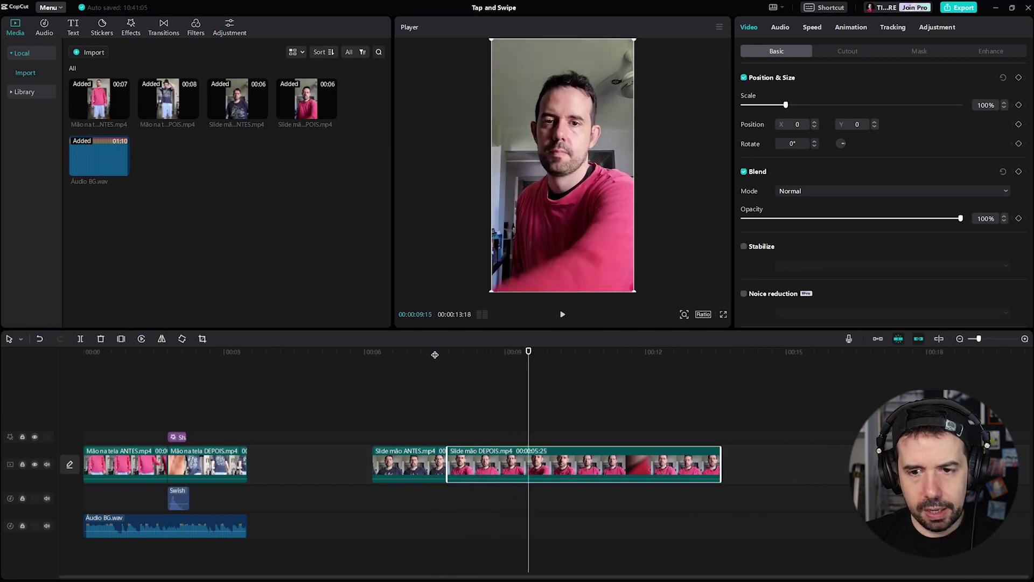
pyautogui.press('Right')
pyautogui.press('Right')
pyautogui.press('Right')
pyautogui.press('Right')
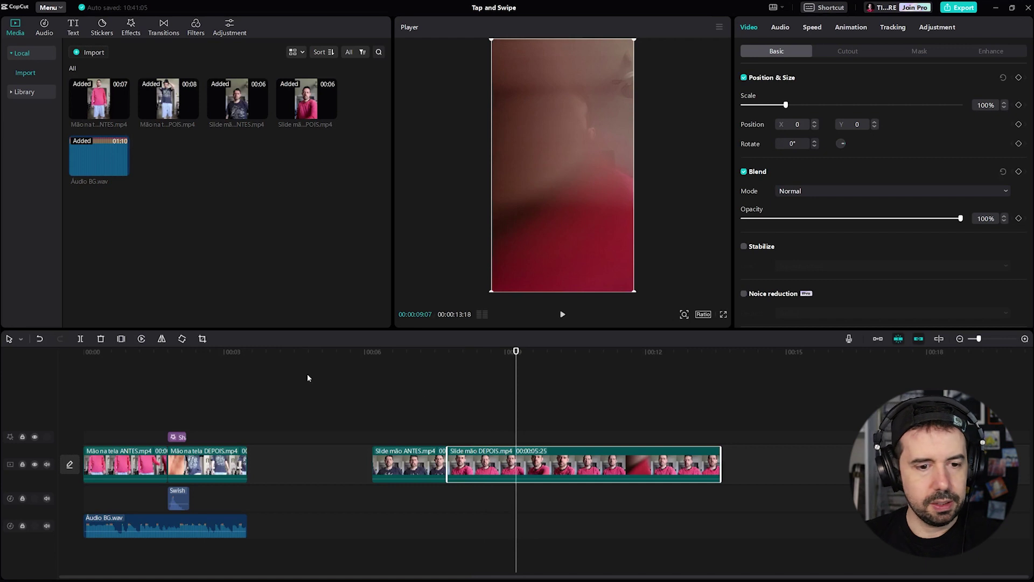
# Step: Split DEPOIS at 09:07, delete its opening part, and close the gap against ANTES
pyautogui.click(79, 340)
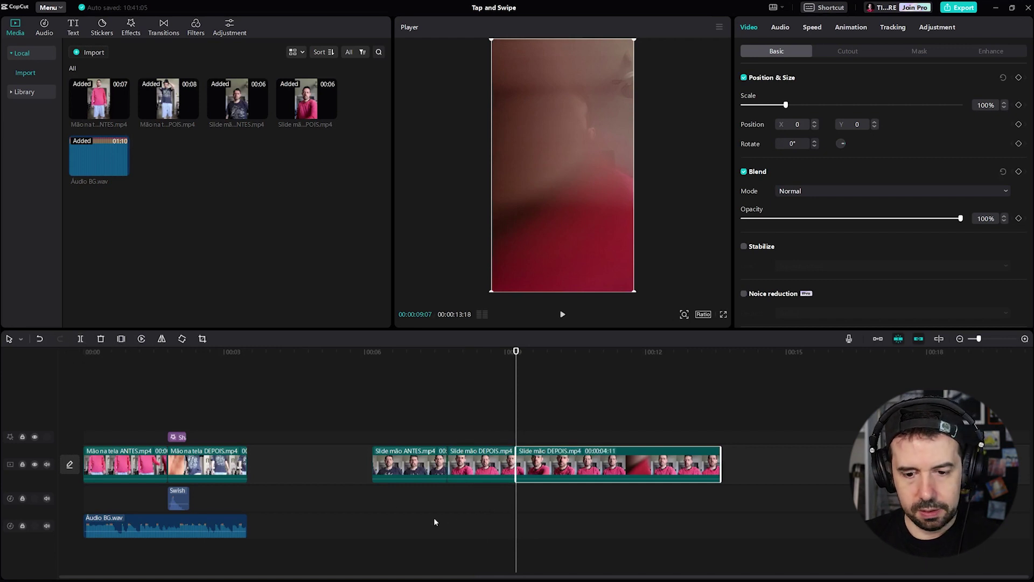
pyautogui.click(478, 470)
pyautogui.press('Delete')
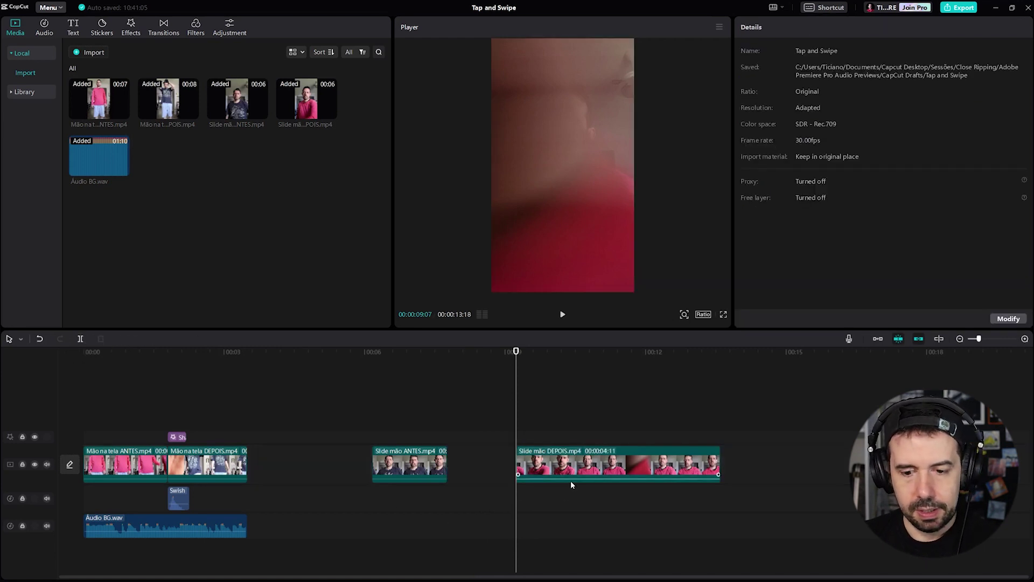
pyautogui.moveTo(556, 466); pyautogui.dragTo(494, 467)
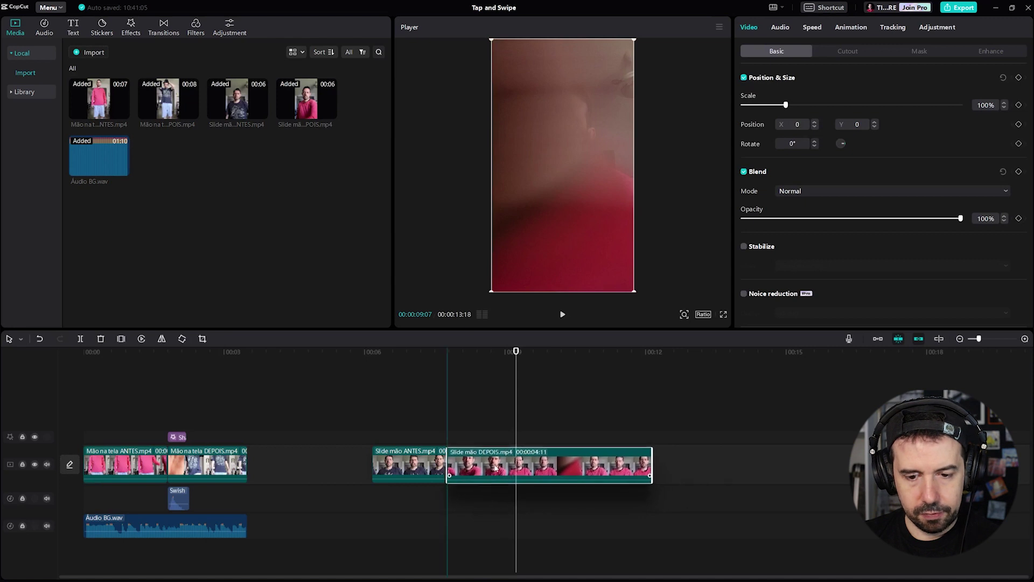
# Step: Trim the tail of Slide mão DEPOIS to end at 00:08:23, then replay from 00:06
pyautogui.click(369, 354)
pyautogui.press('space')
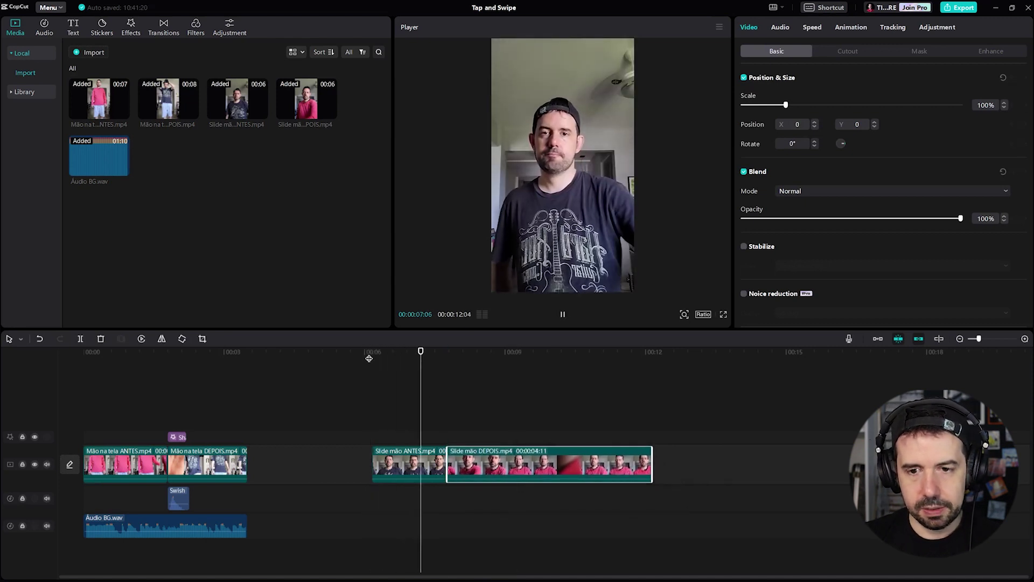
pyautogui.press('space')
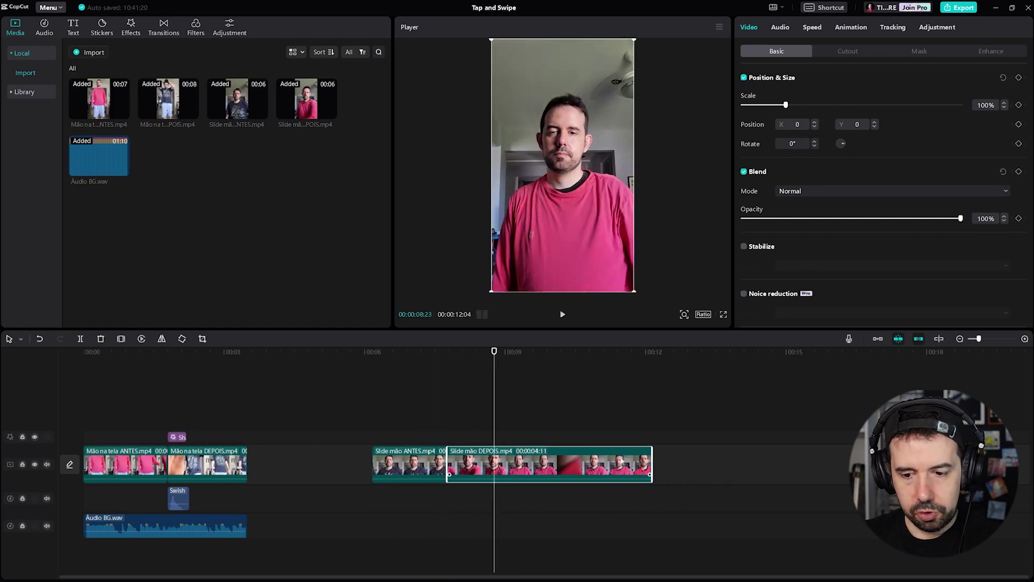
pyautogui.moveTo(653, 466); pyautogui.dragTo(494, 433)
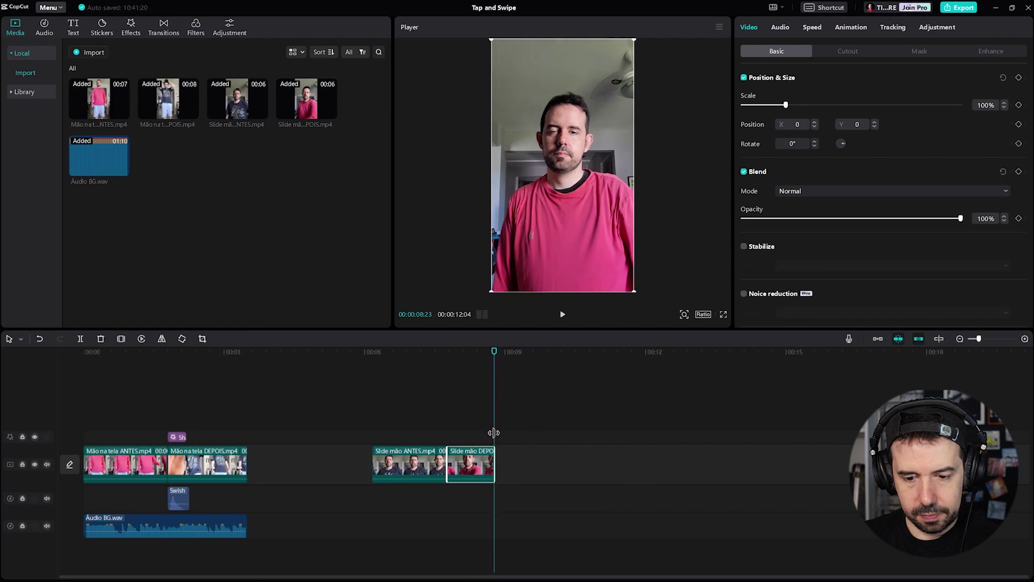
pyautogui.click(366, 354)
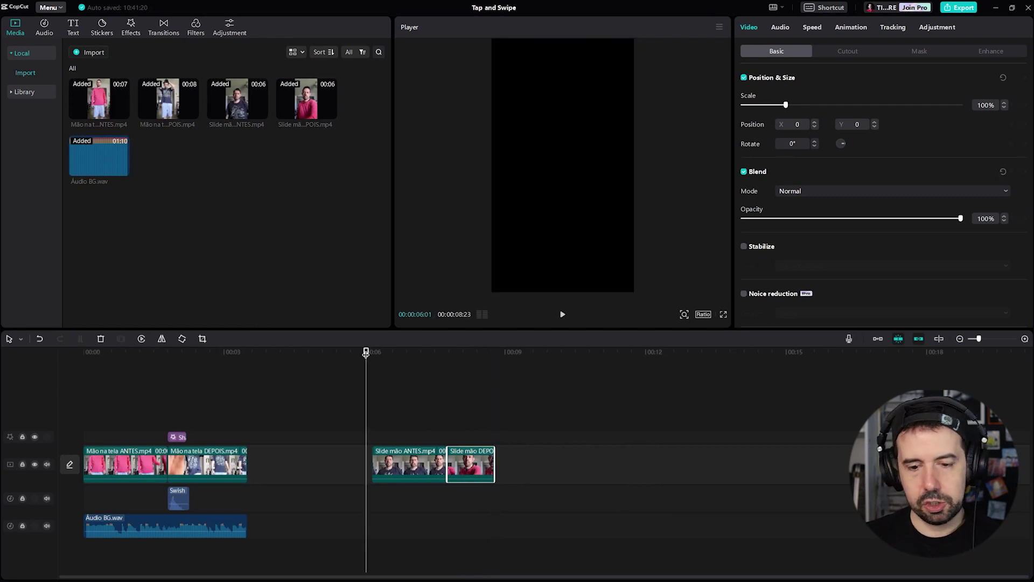
pyautogui.press('space')
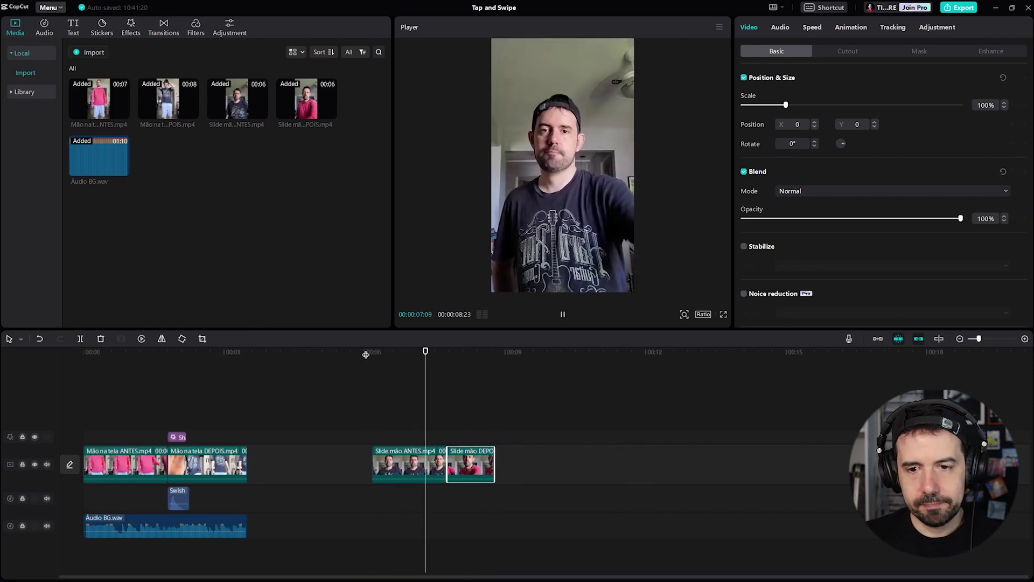